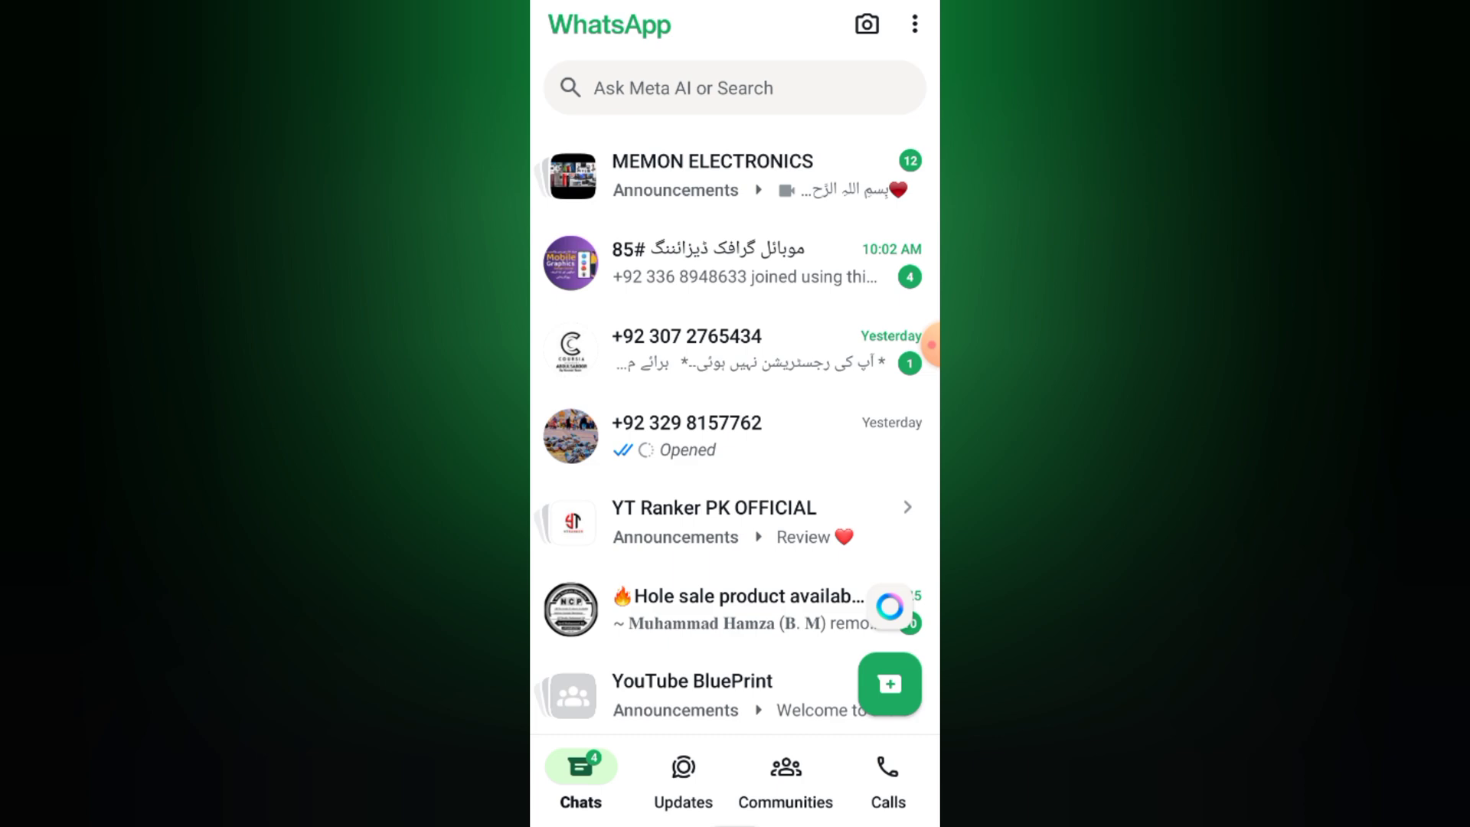
Step: Launch WhatsApp Business from the home screen and get back to its Chats list
{"action": "left_click_drag", "start_coordinate": [735, 821], "coordinate": [736, 517]}
{"action": "left_click_drag", "start_coordinate": [620, 460], "coordinate": [849, 460]}
{"action": "left_click_drag", "start_coordinate": [620, 460], "coordinate": [849, 460]}
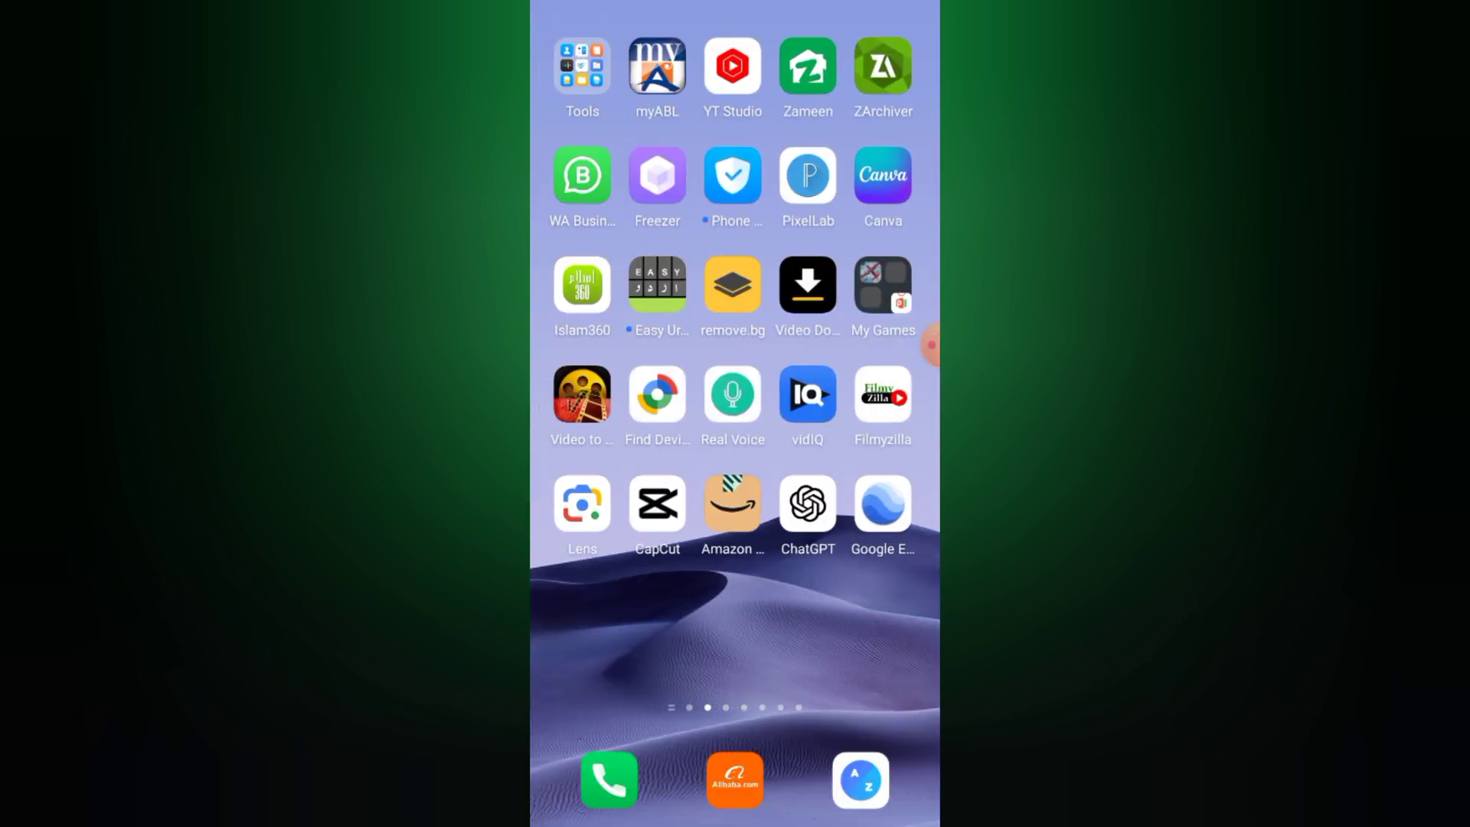
{"action": "left_click", "coordinate": [582, 174]}
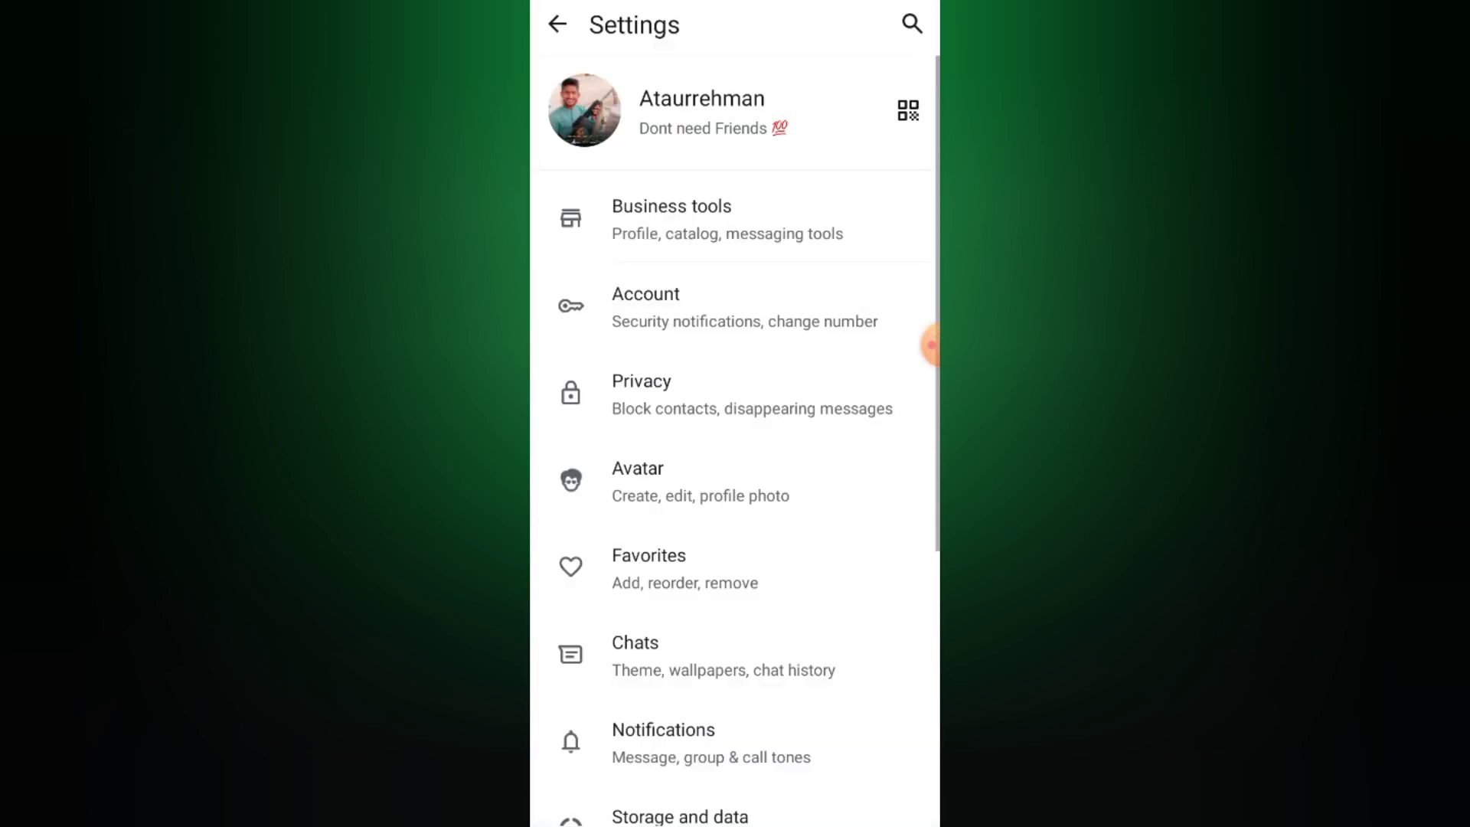
{"action": "left_click", "coordinate": [557, 24]}
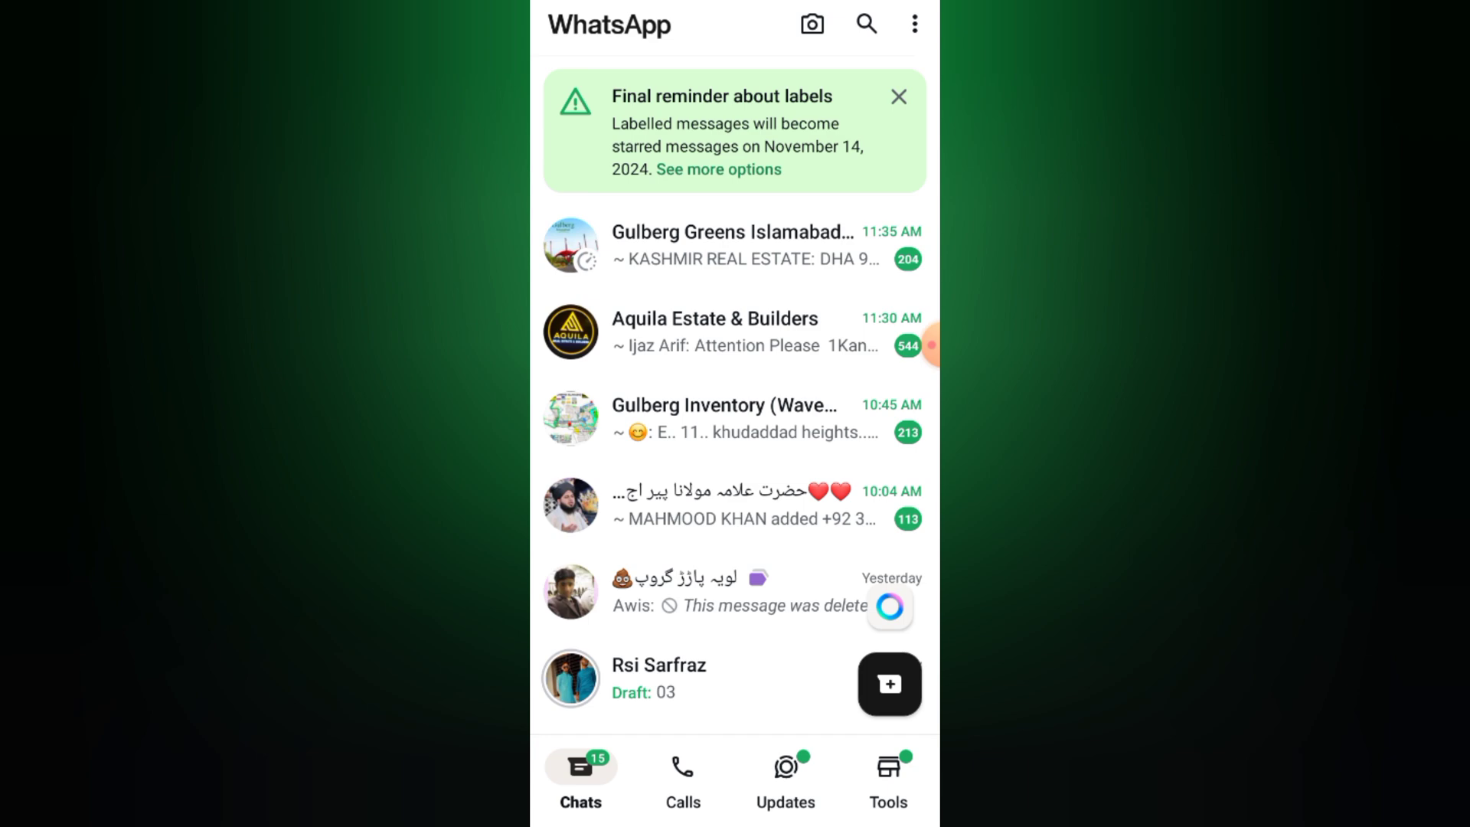
{"action": "left_click", "coordinate": [914, 24]}
{"action": "key", "text": "Escape"}
{"action": "left_click", "coordinate": [912, 312]}
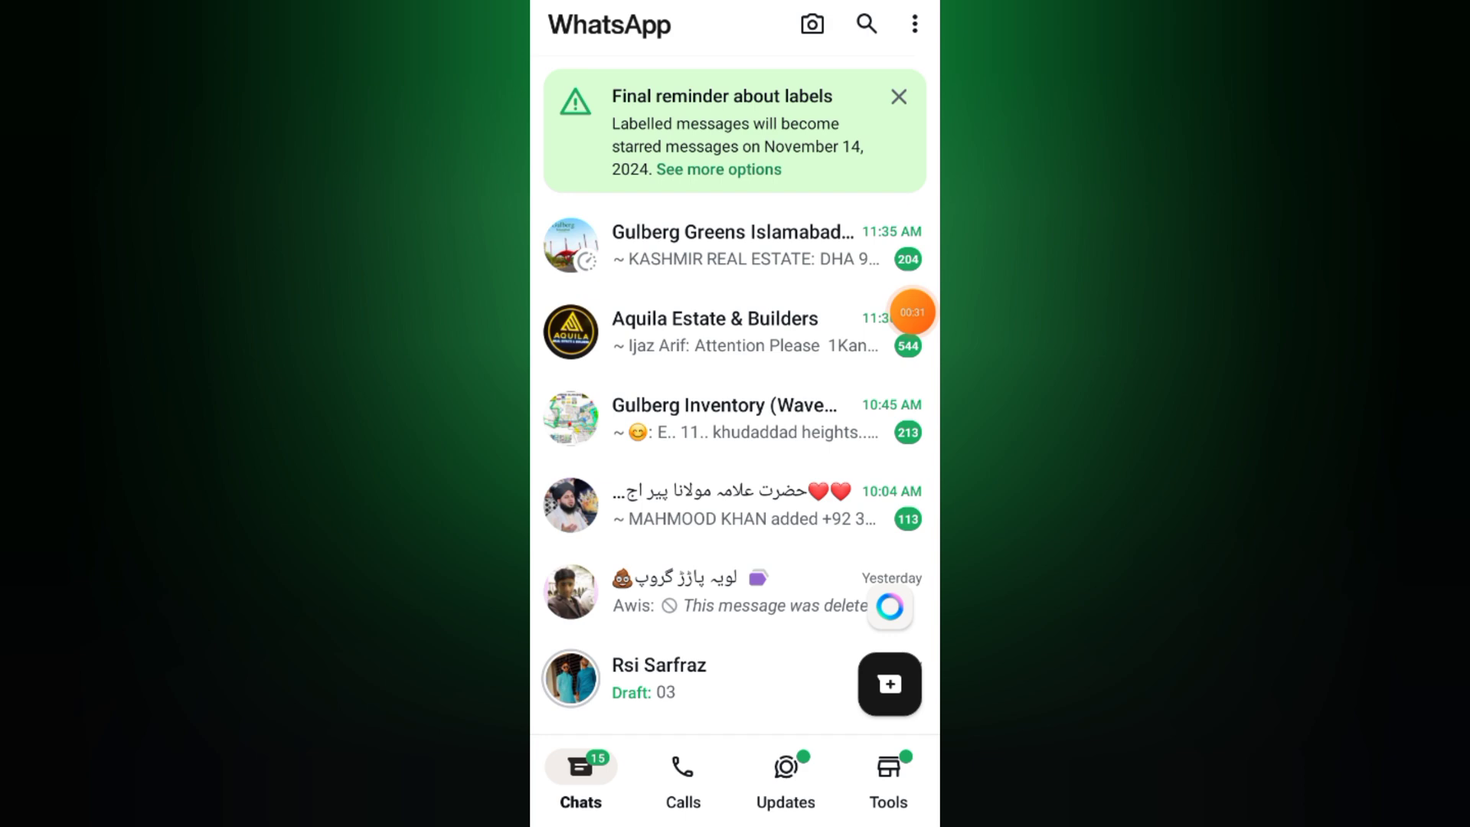
{"action": "left_click", "coordinate": [914, 23]}
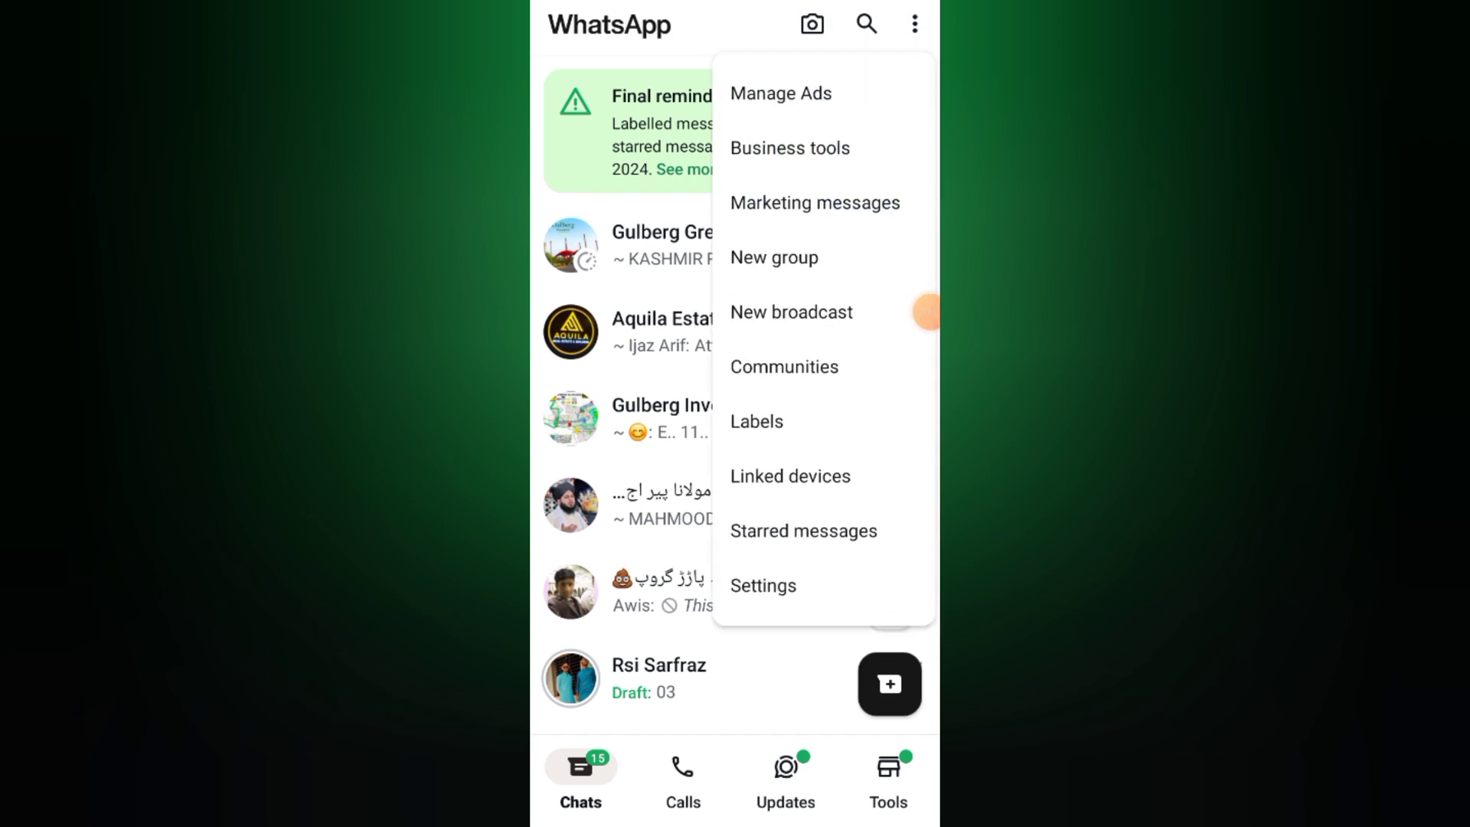
{"action": "left_click", "coordinate": [763, 585]}
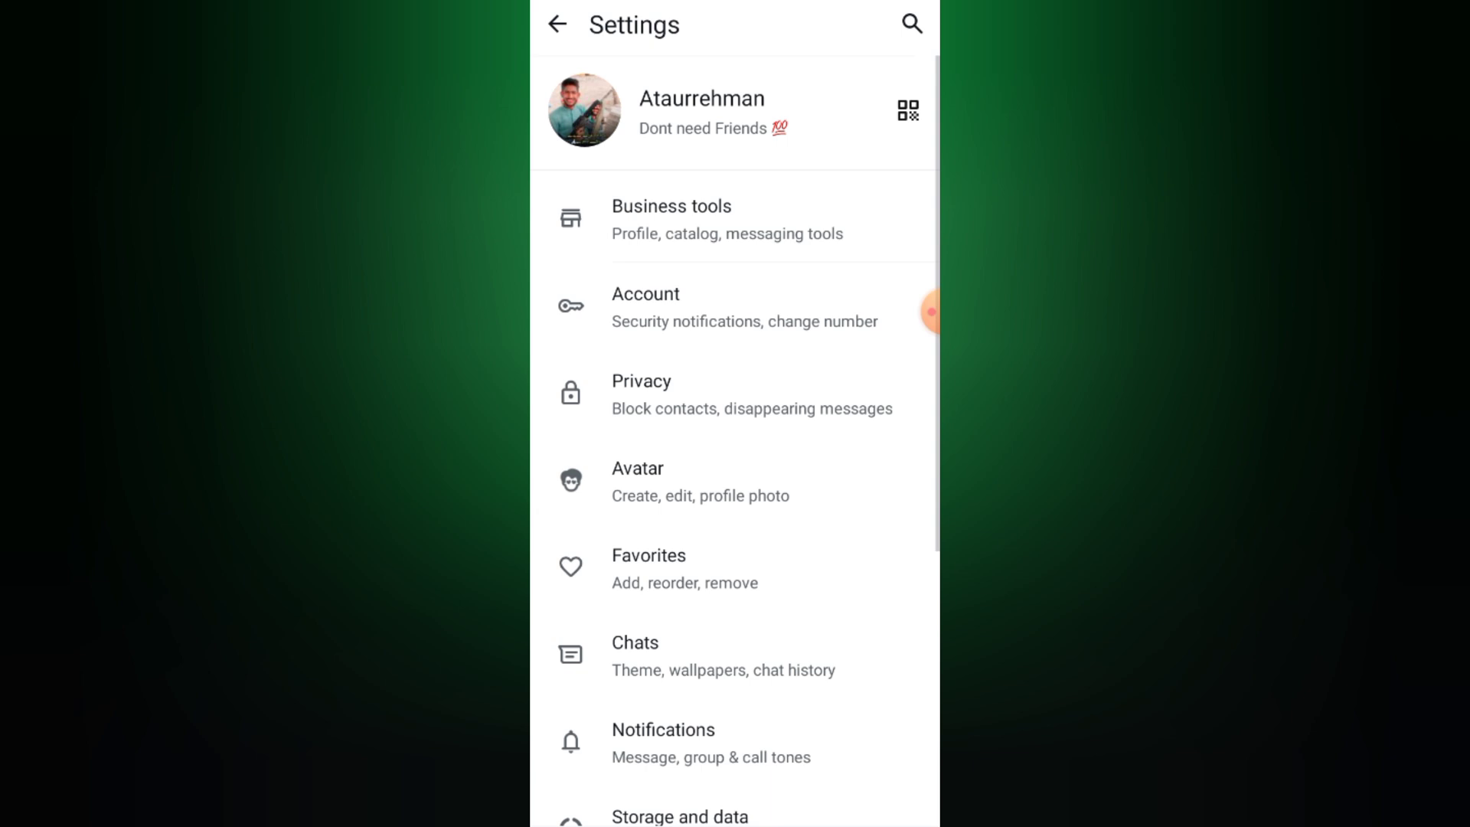
{"action": "scroll", "coordinate": [735, 460], "scroll_direction": "down", "scroll_amount": 2}
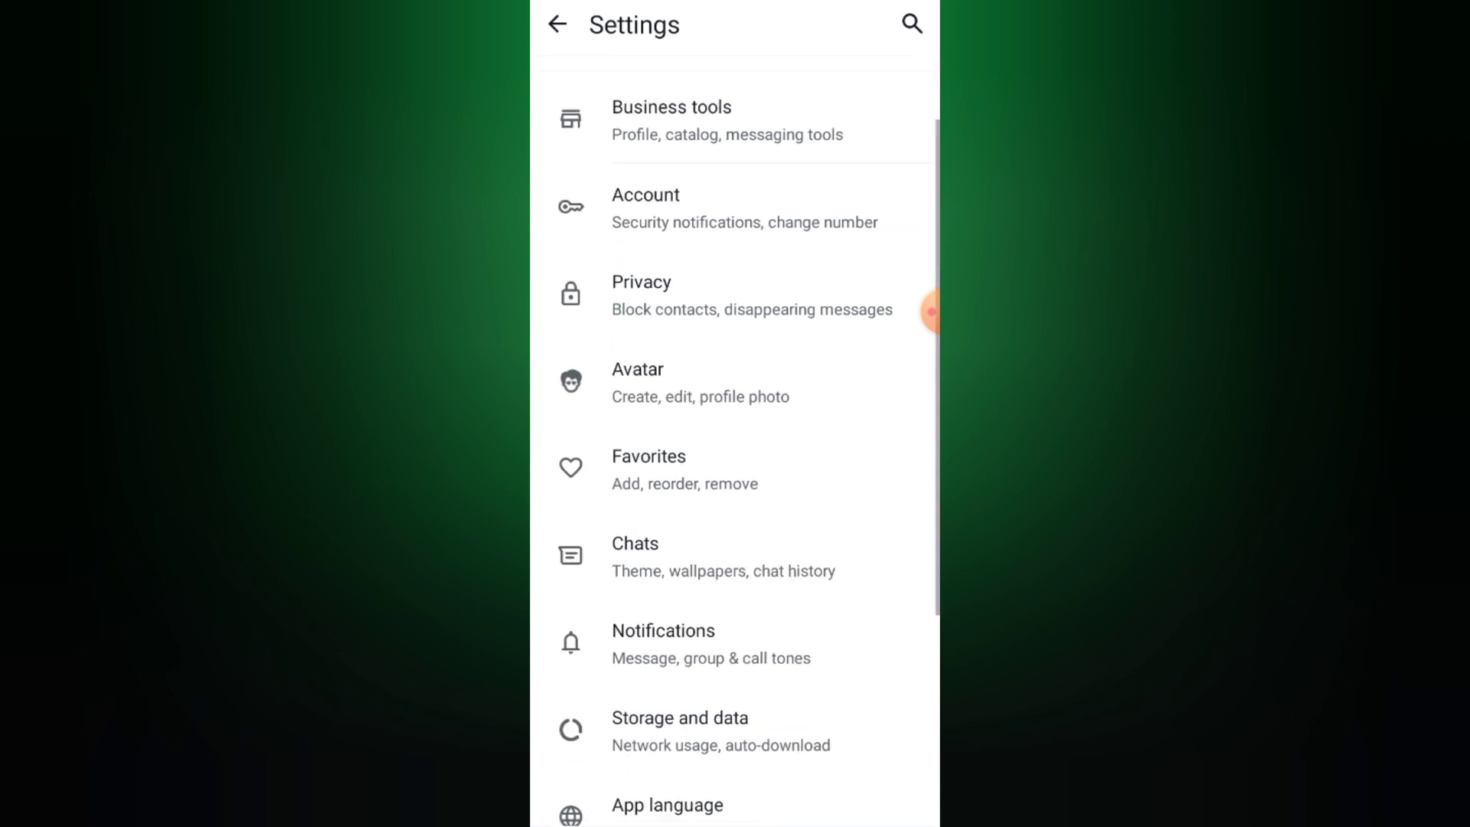
{"action": "scroll", "coordinate": [735, 460], "scroll_direction": "down", "scroll_amount": 3}
{"action": "scroll", "coordinate": [736, 460], "scroll_direction": "up", "scroll_amount": 2}
{"action": "scroll", "coordinate": [736, 460], "scroll_direction": "up", "scroll_amount": 1}
{"action": "scroll", "coordinate": [736, 460], "scroll_direction": "up", "scroll_amount": 2}
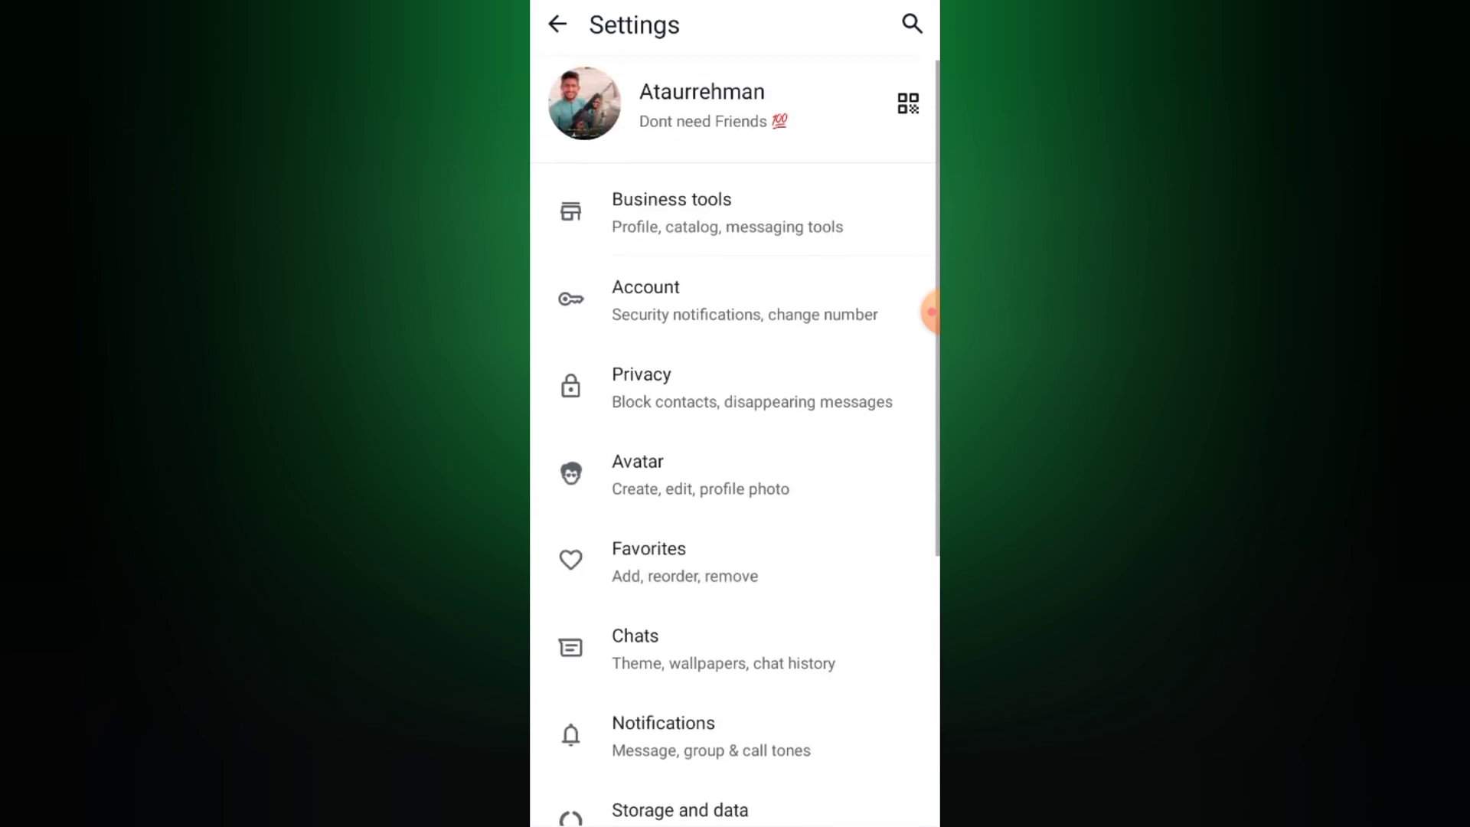
{"action": "left_click", "coordinate": [689, 218]}
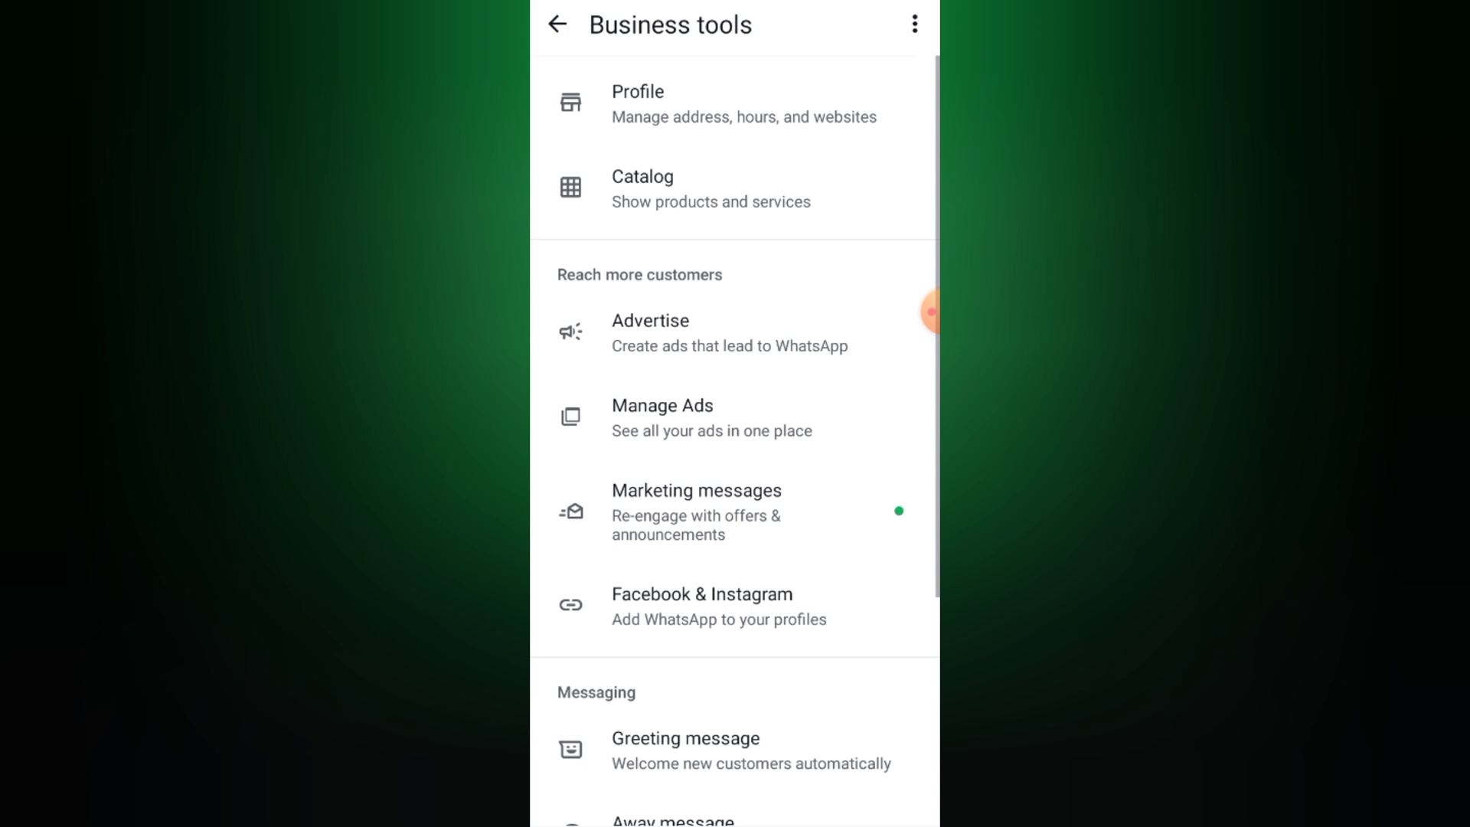
{"action": "scroll", "coordinate": [735, 459], "scroll_direction": "down", "scroll_amount": 1}
{"action": "scroll", "coordinate": [735, 459], "scroll_direction": "down", "scroll_amount": 3}
{"action": "scroll", "coordinate": [735, 460], "scroll_direction": "down", "scroll_amount": 2}
{"action": "left_click", "coordinate": [689, 626]}
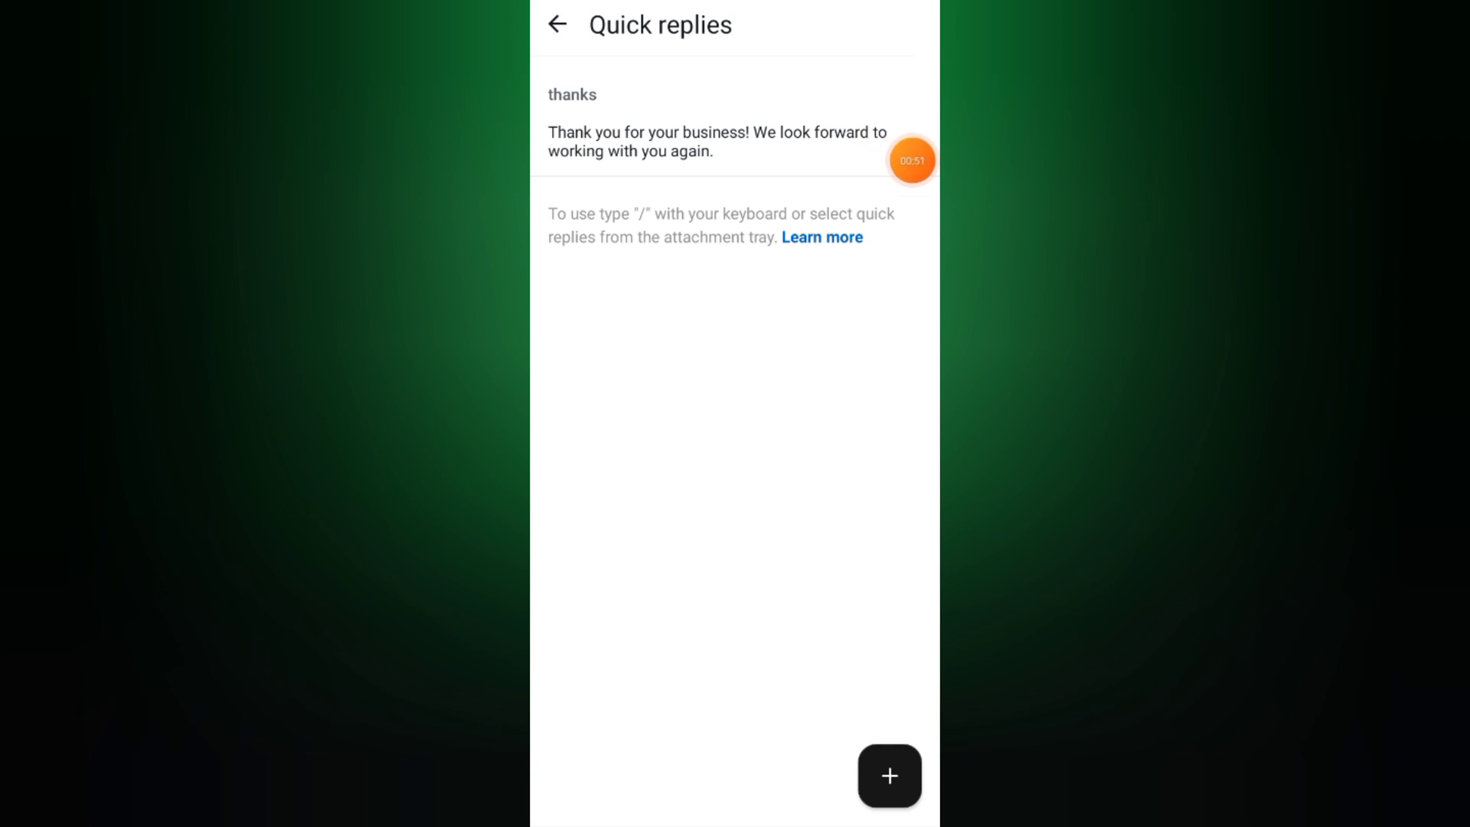
{"action": "left_click", "coordinate": [557, 24]}
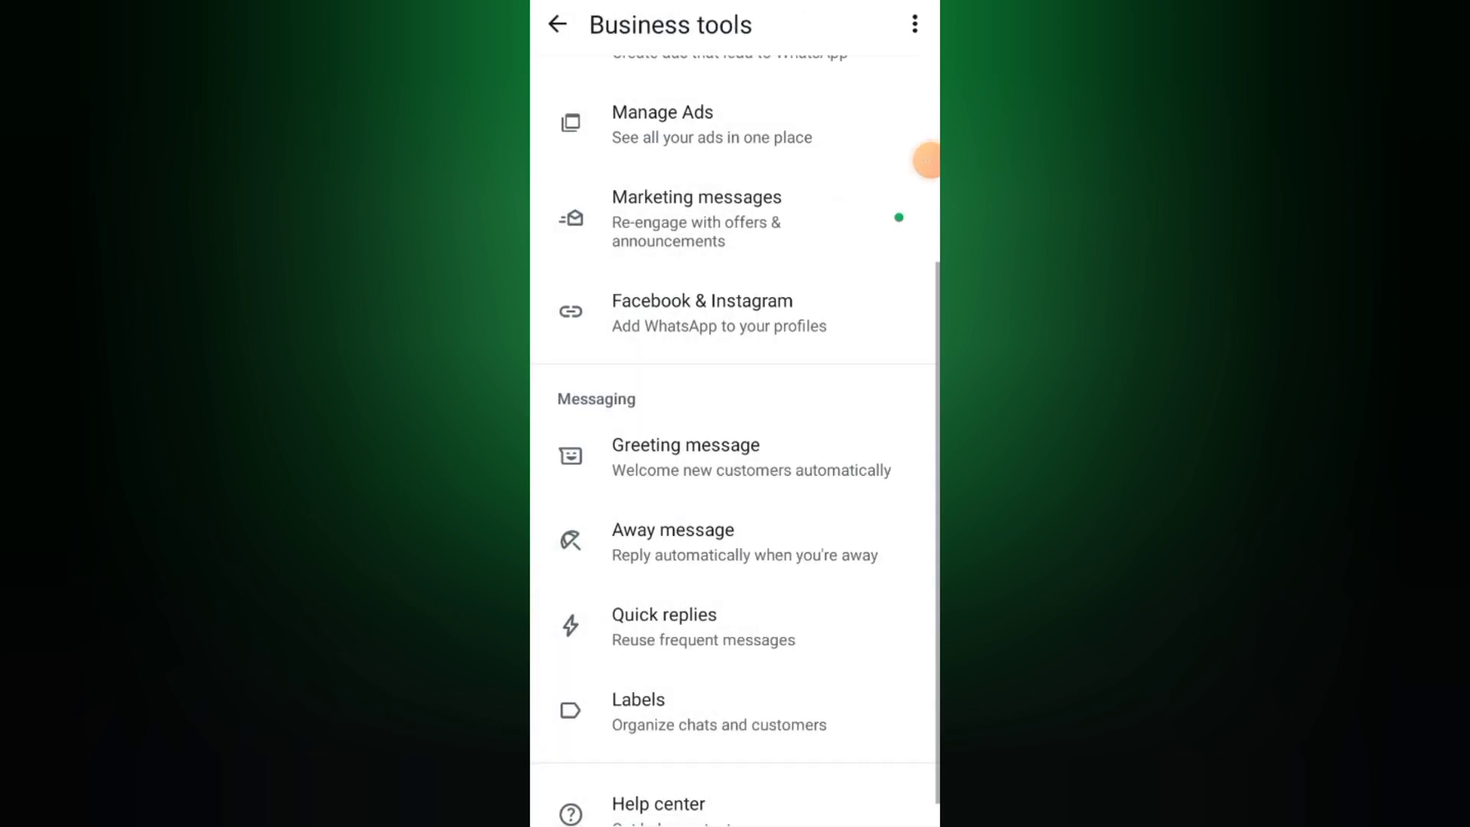
{"action": "left_click", "coordinate": [557, 23]}
{"action": "left_click", "coordinate": [557, 24]}
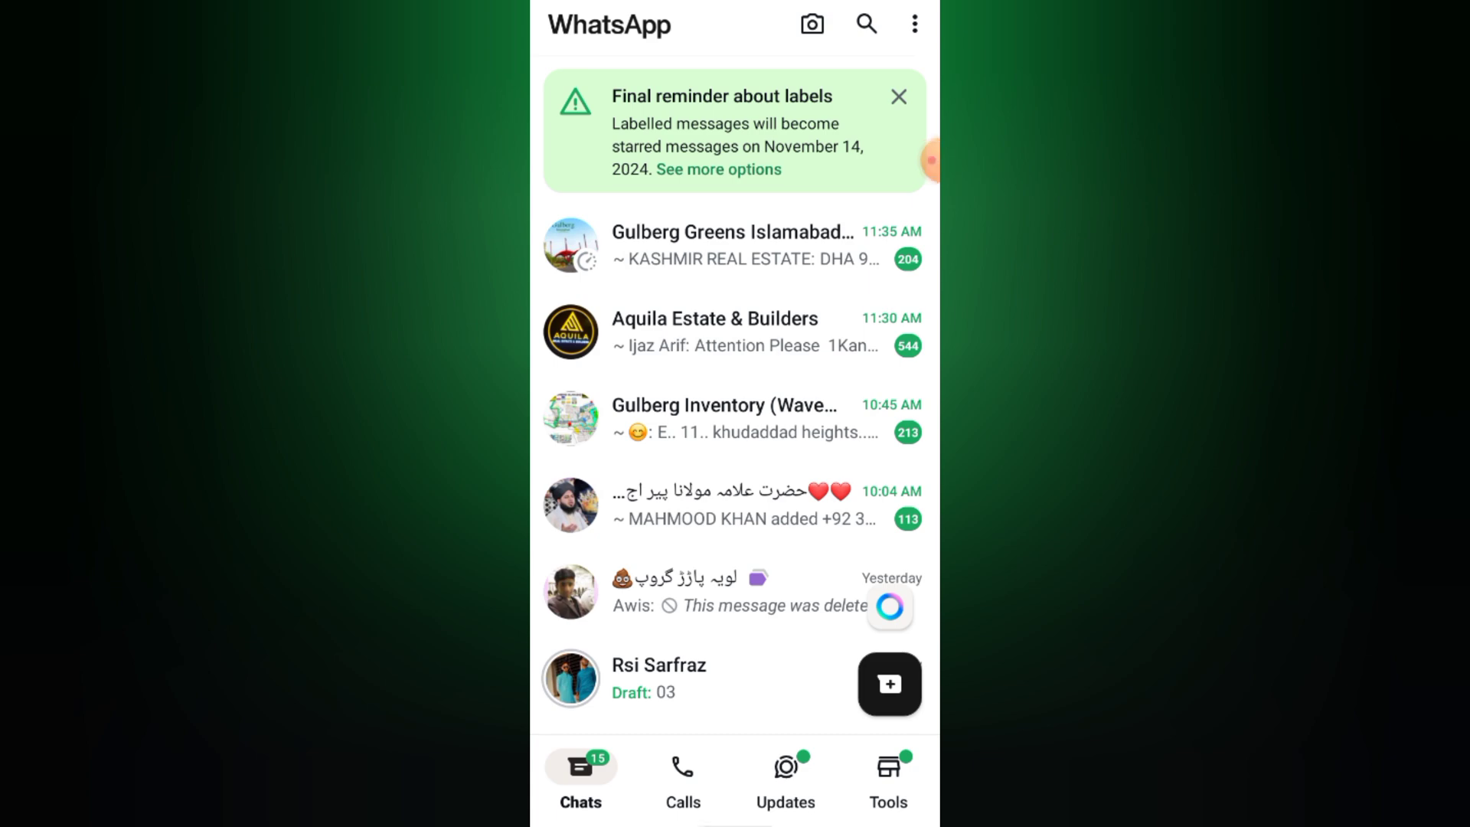
Step: Go back to the home screen, relaunch WhatsApp and show its extra options menu
{"action": "left_click_drag", "start_coordinate": [735, 822], "coordinate": [736, 575]}
{"action": "left_click_drag", "start_coordinate": [874, 460], "coordinate": [597, 460]}
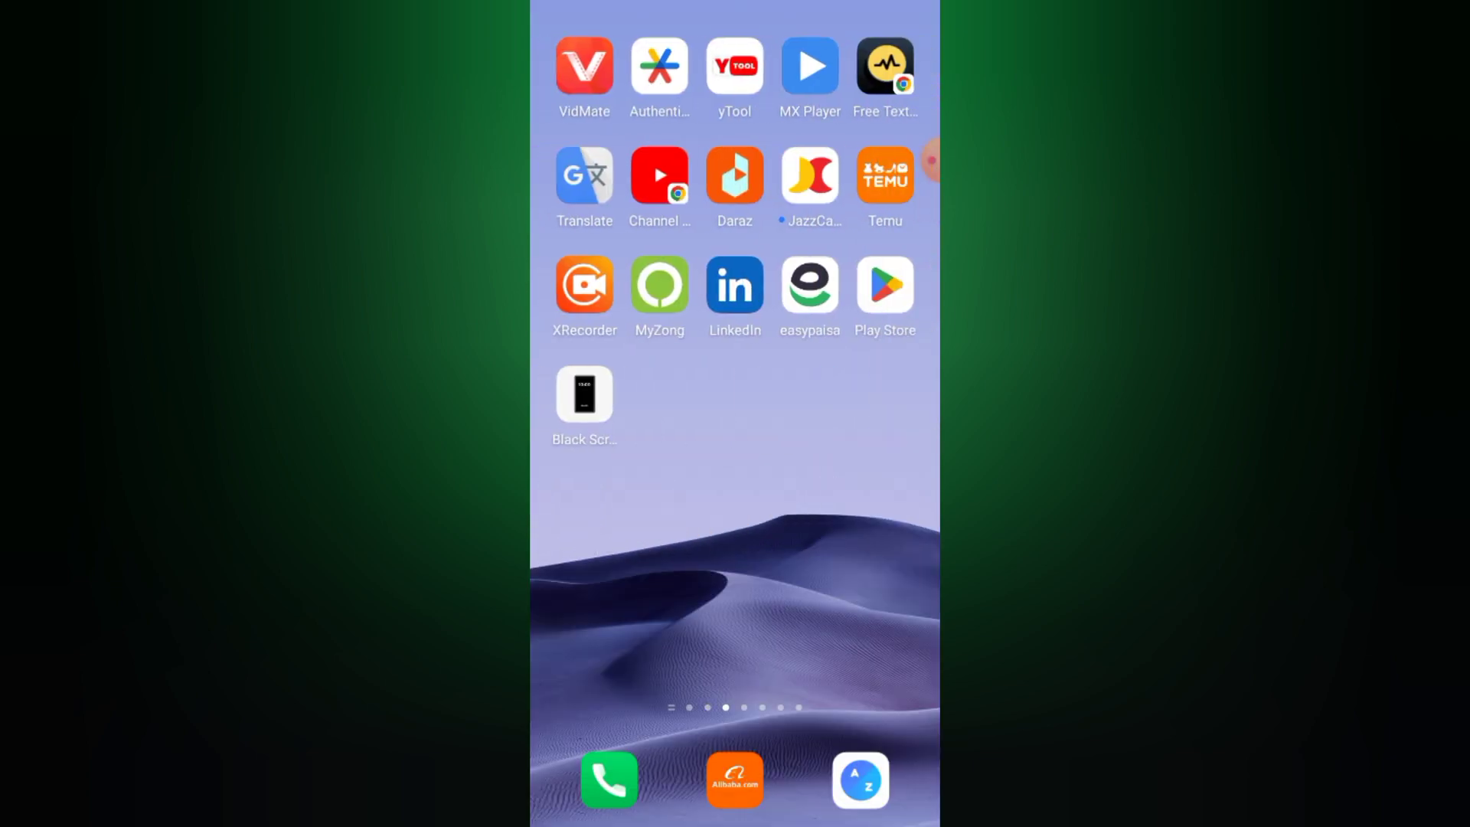
{"action": "left_click_drag", "start_coordinate": [874, 460], "coordinate": [598, 459]}
{"action": "left_click", "coordinate": [584, 503]}
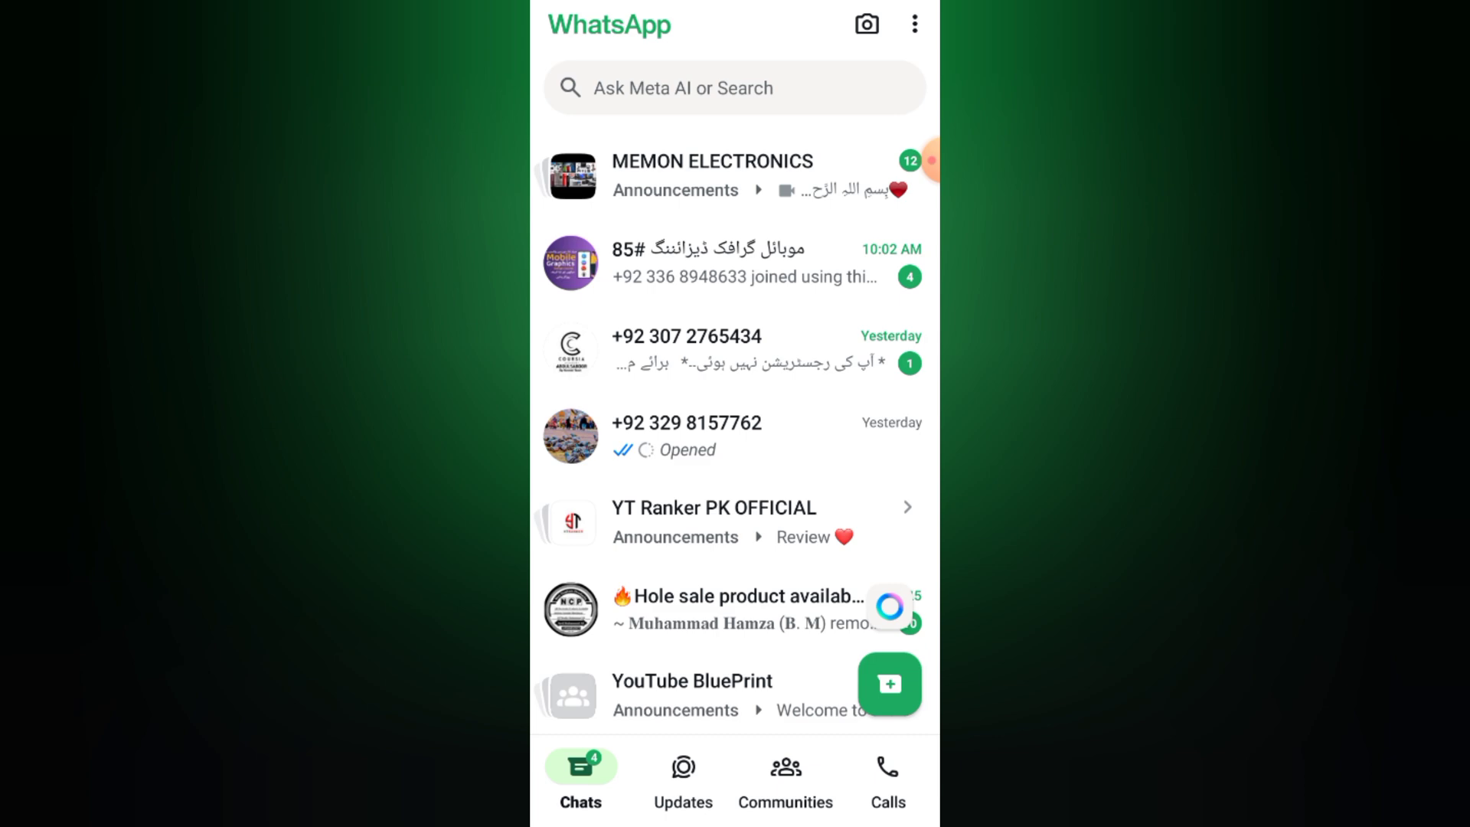
{"action": "left_click", "coordinate": [915, 24]}
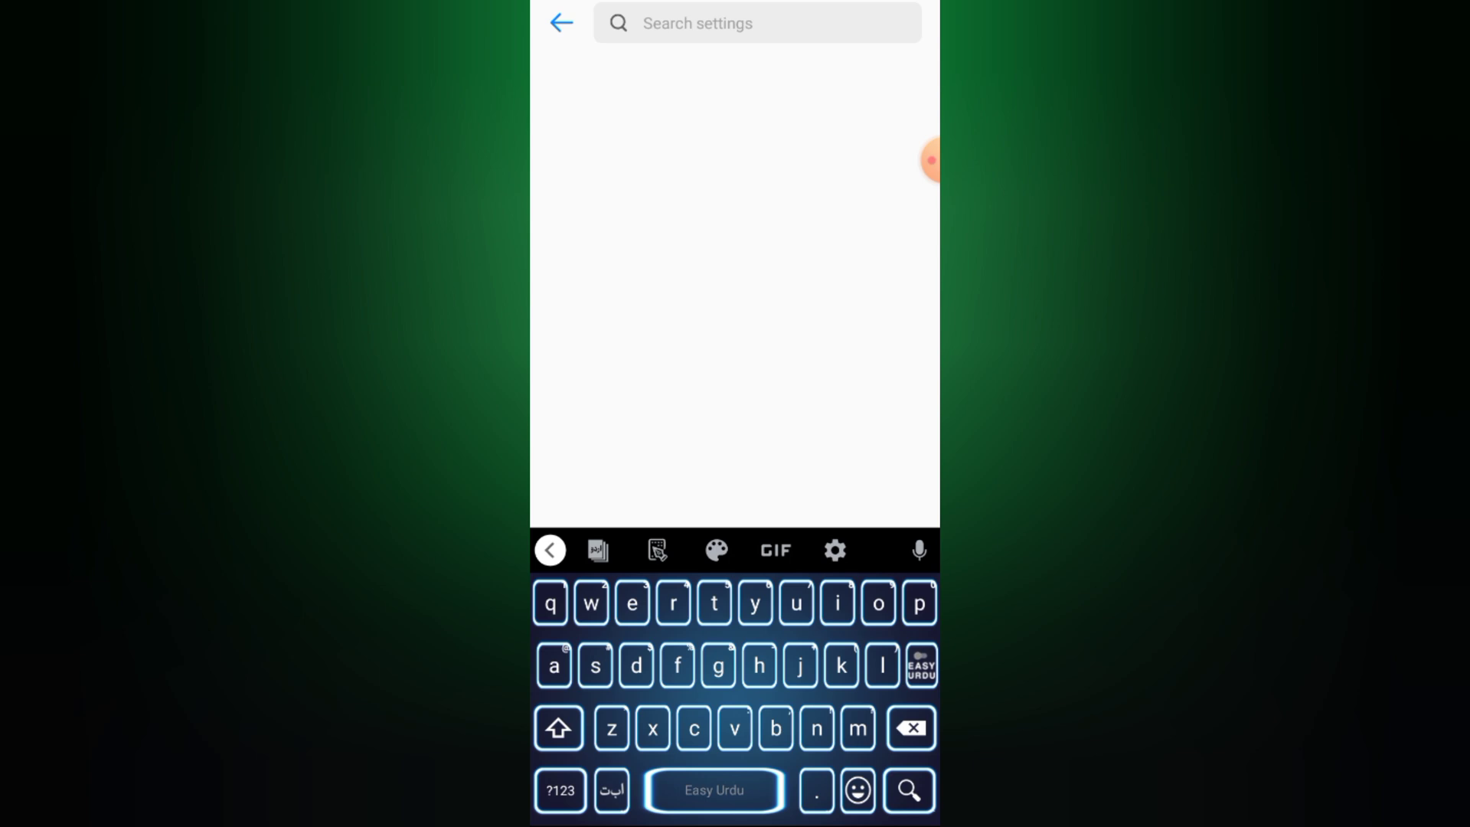
{"action": "type", "text": "."}
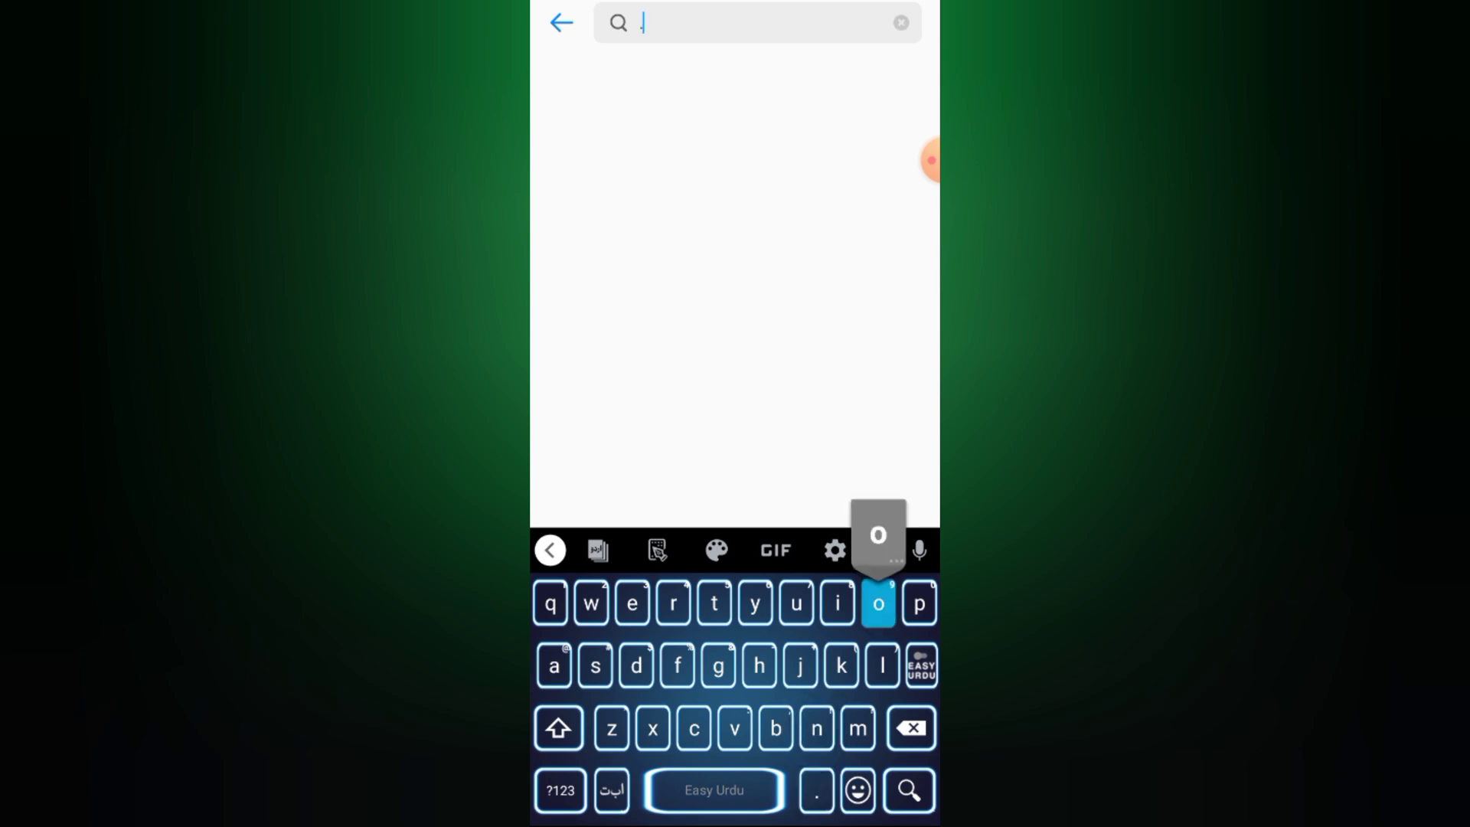
{"action": "type", "text": "ot"}
Step: Clear the stray search characters and rerun the earlier 'notifica' settings search
{"action": "key", "text": "BackSpace"}
{"action": "key", "text": "BackSpace"}
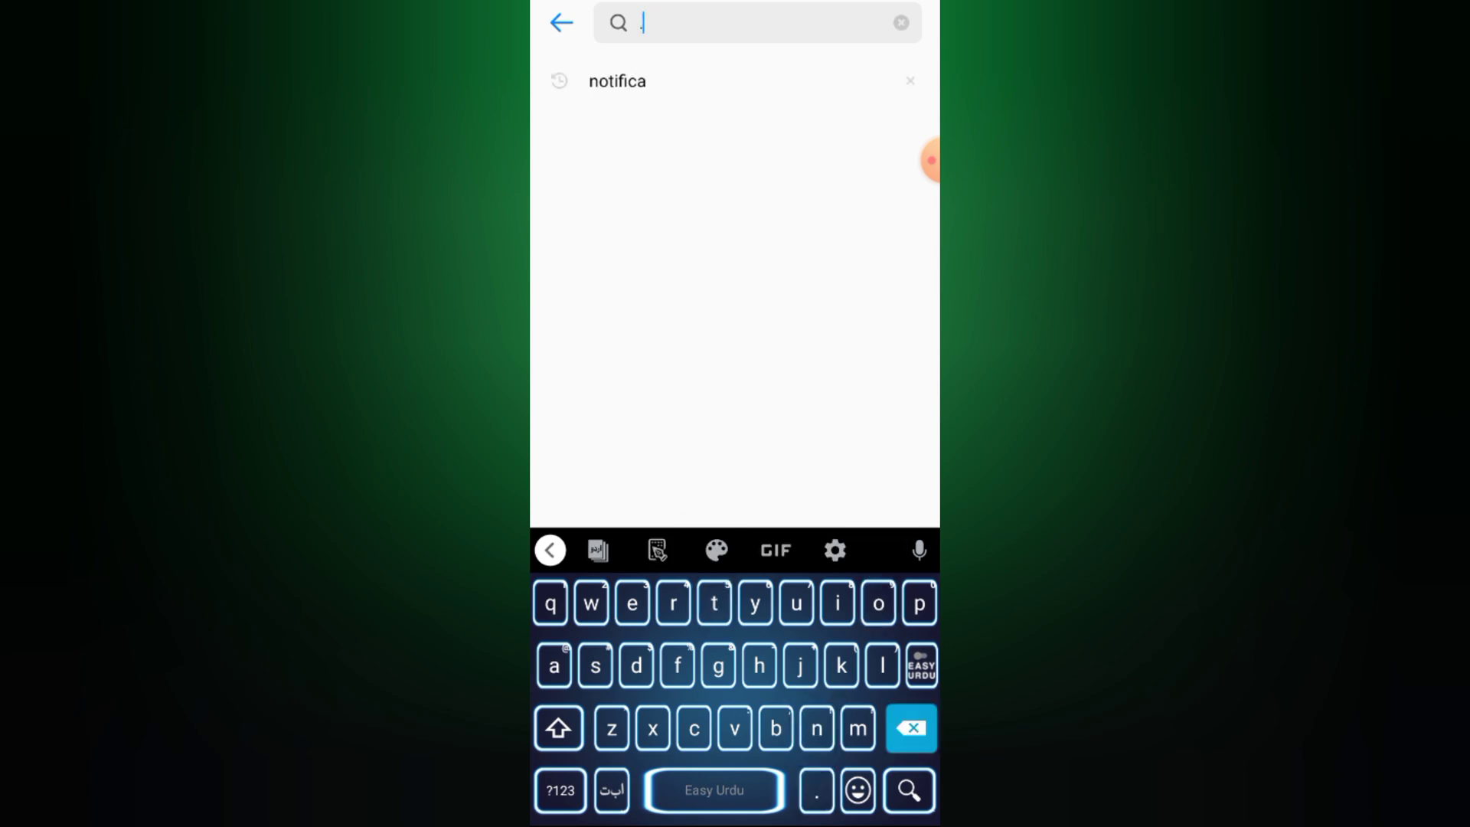
{"action": "key", "text": "BackSpace"}
{"action": "left_click", "coordinate": [617, 80]}
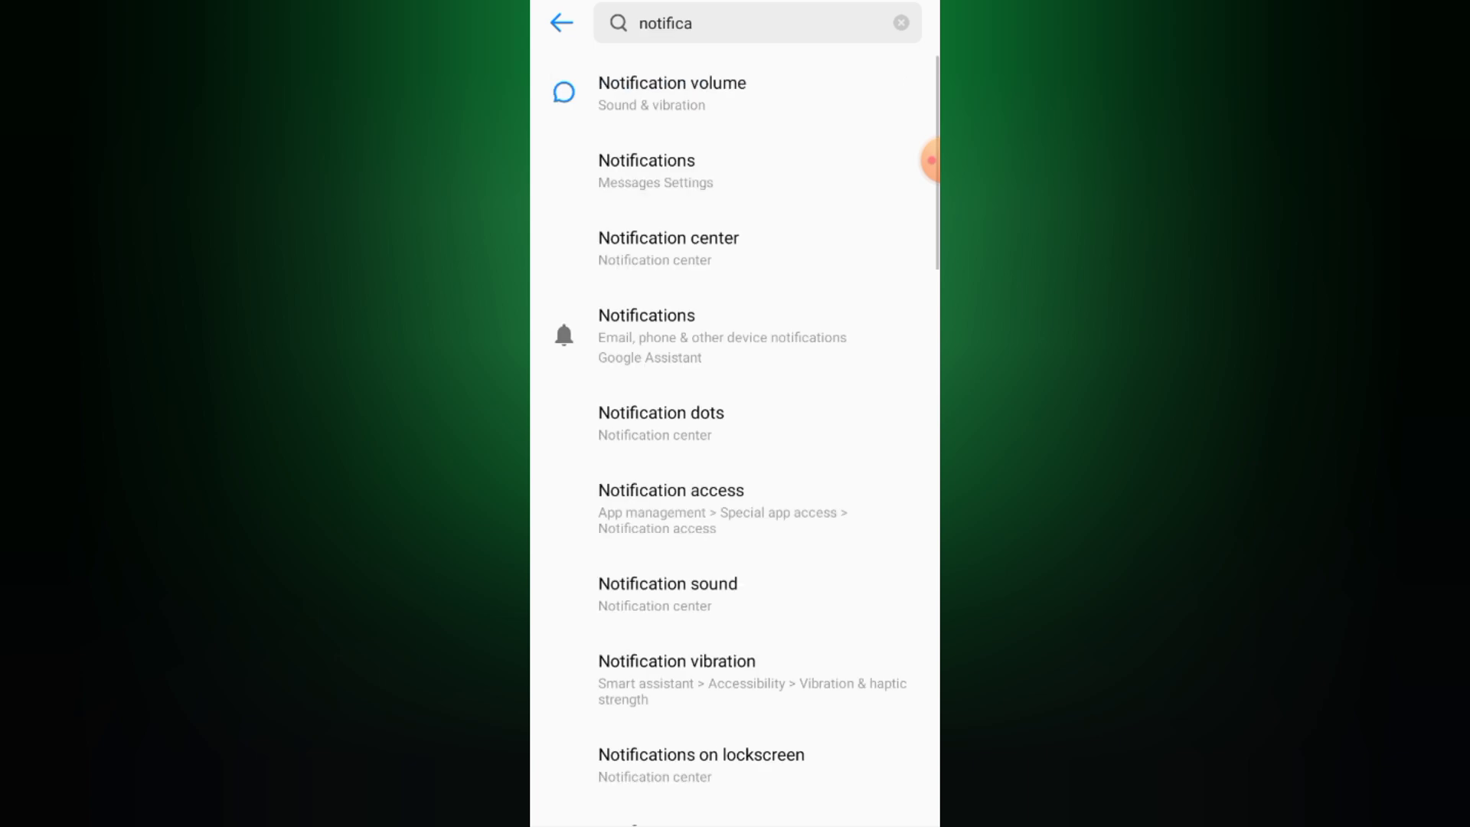
Step: Open Messages settings, go to Suggestions and switch the Smart Reply toggle off
{"action": "left_click", "coordinate": [647, 170]}
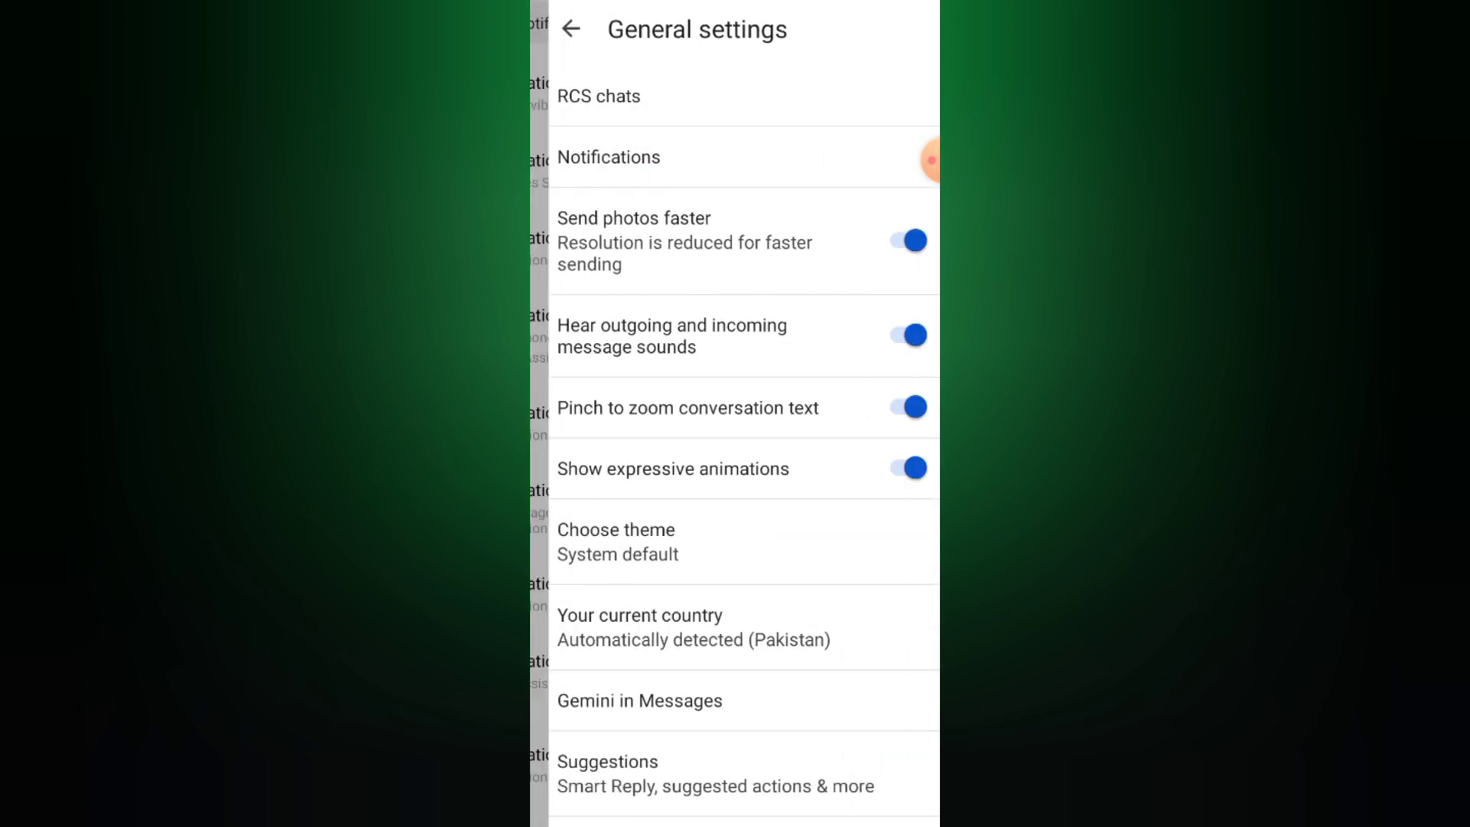
{"action": "scroll", "coordinate": [735, 460], "scroll_direction": "down", "scroll_amount": 4}
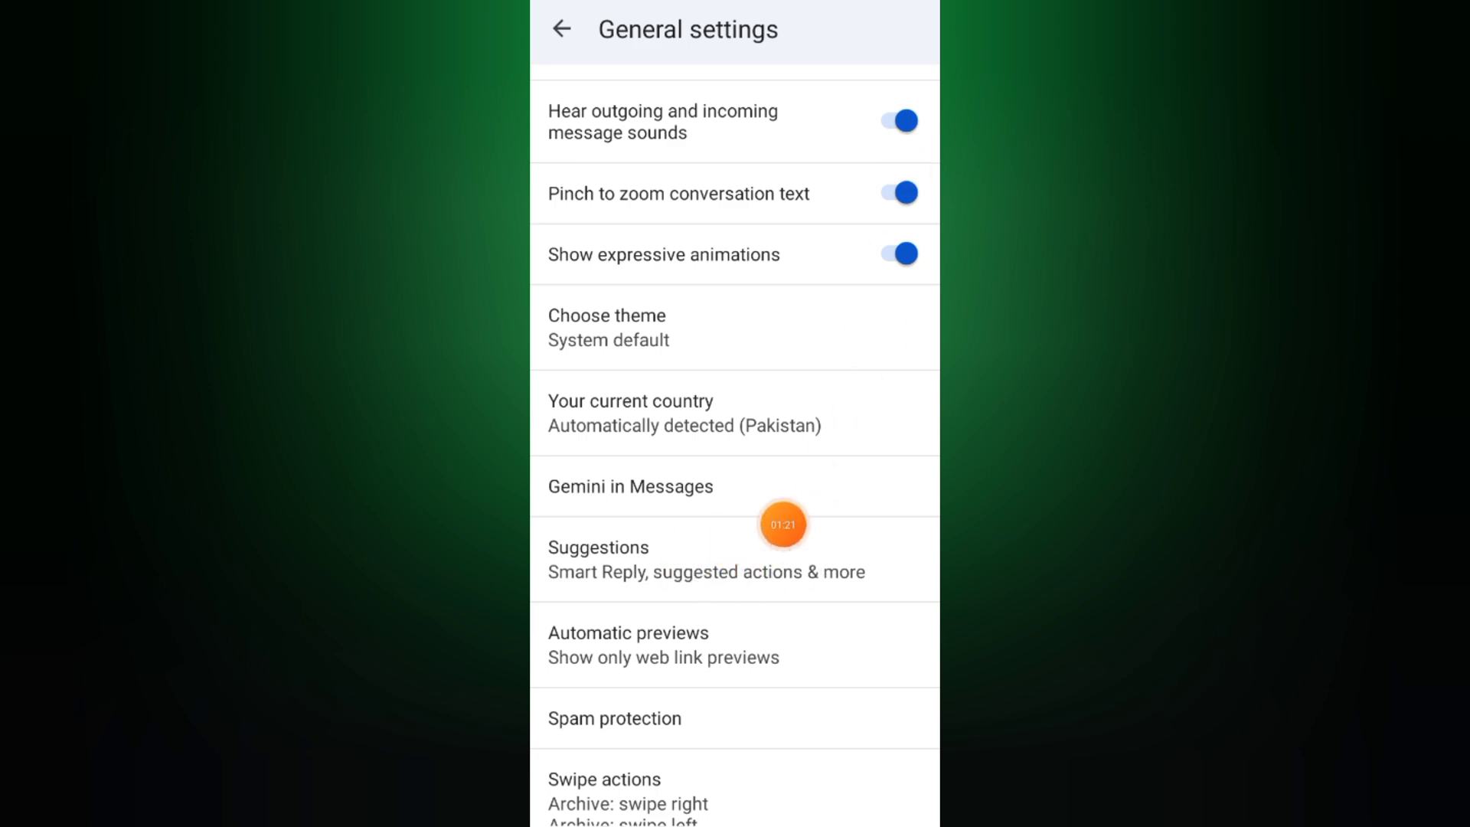
{"action": "left_click", "coordinate": [912, 525]}
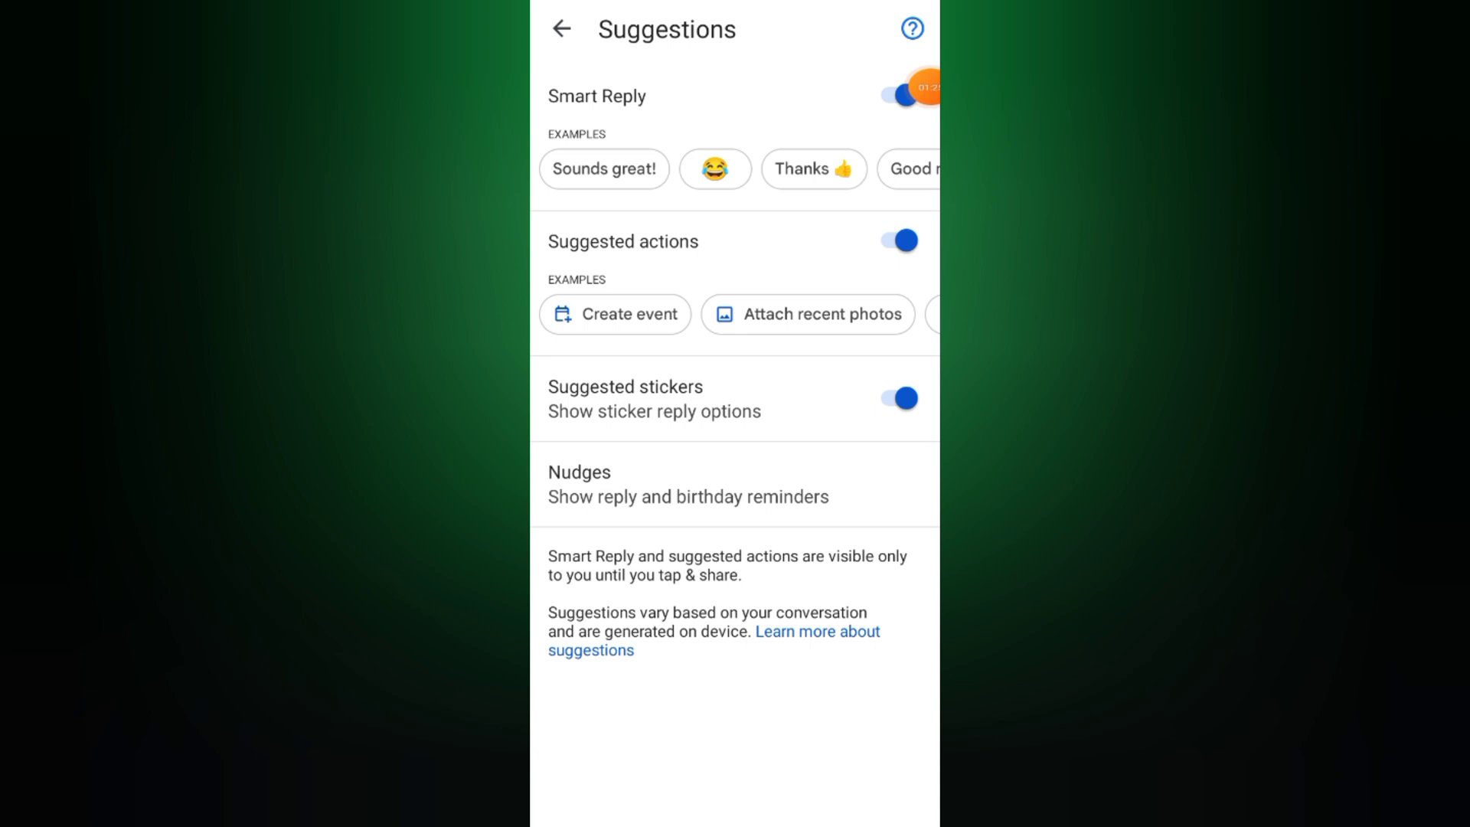
{"action": "left_click_drag", "start_coordinate": [813, 168], "coordinate": [732, 168]}
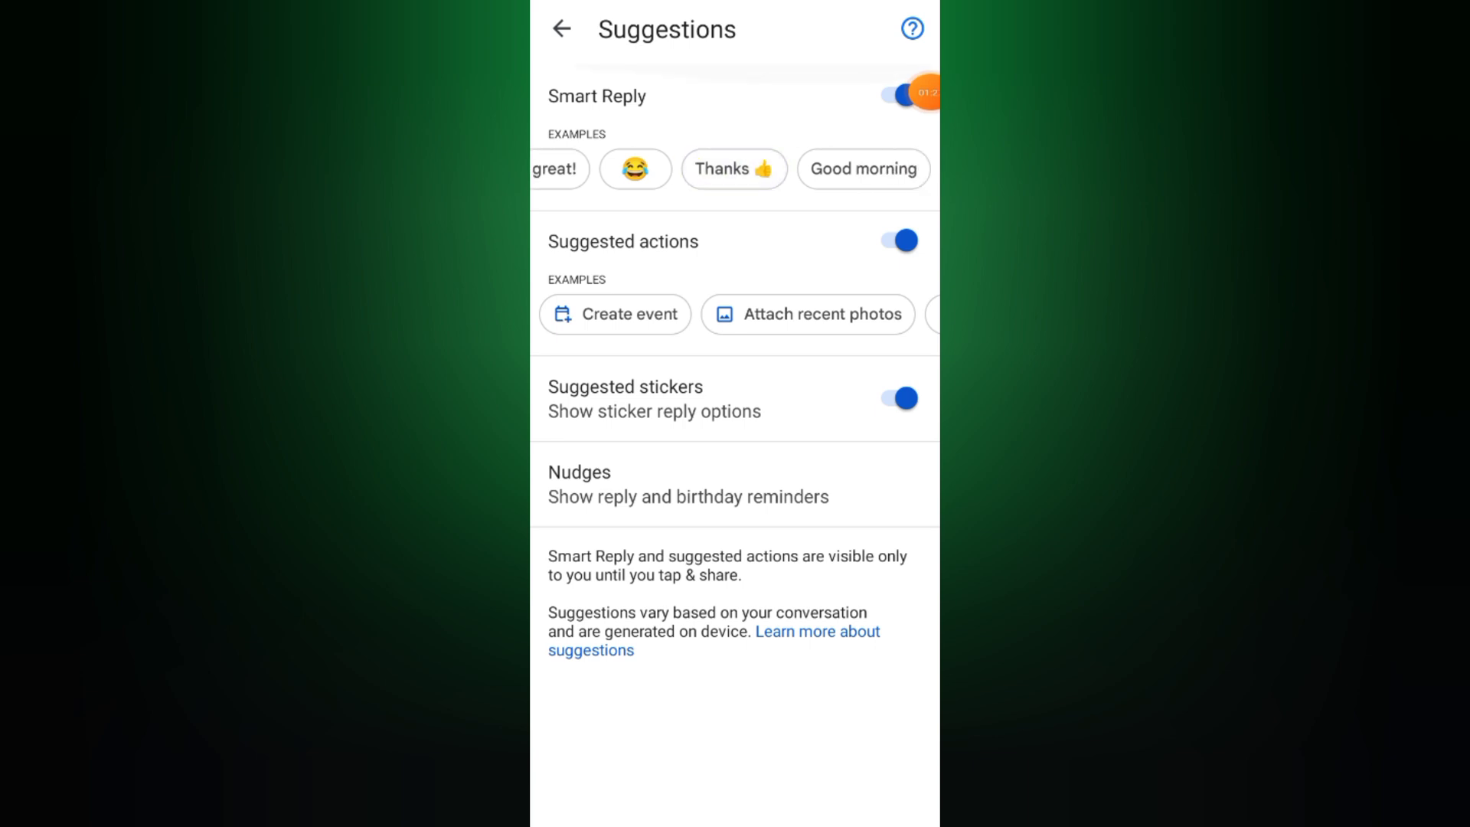
{"action": "left_click", "coordinate": [907, 96]}
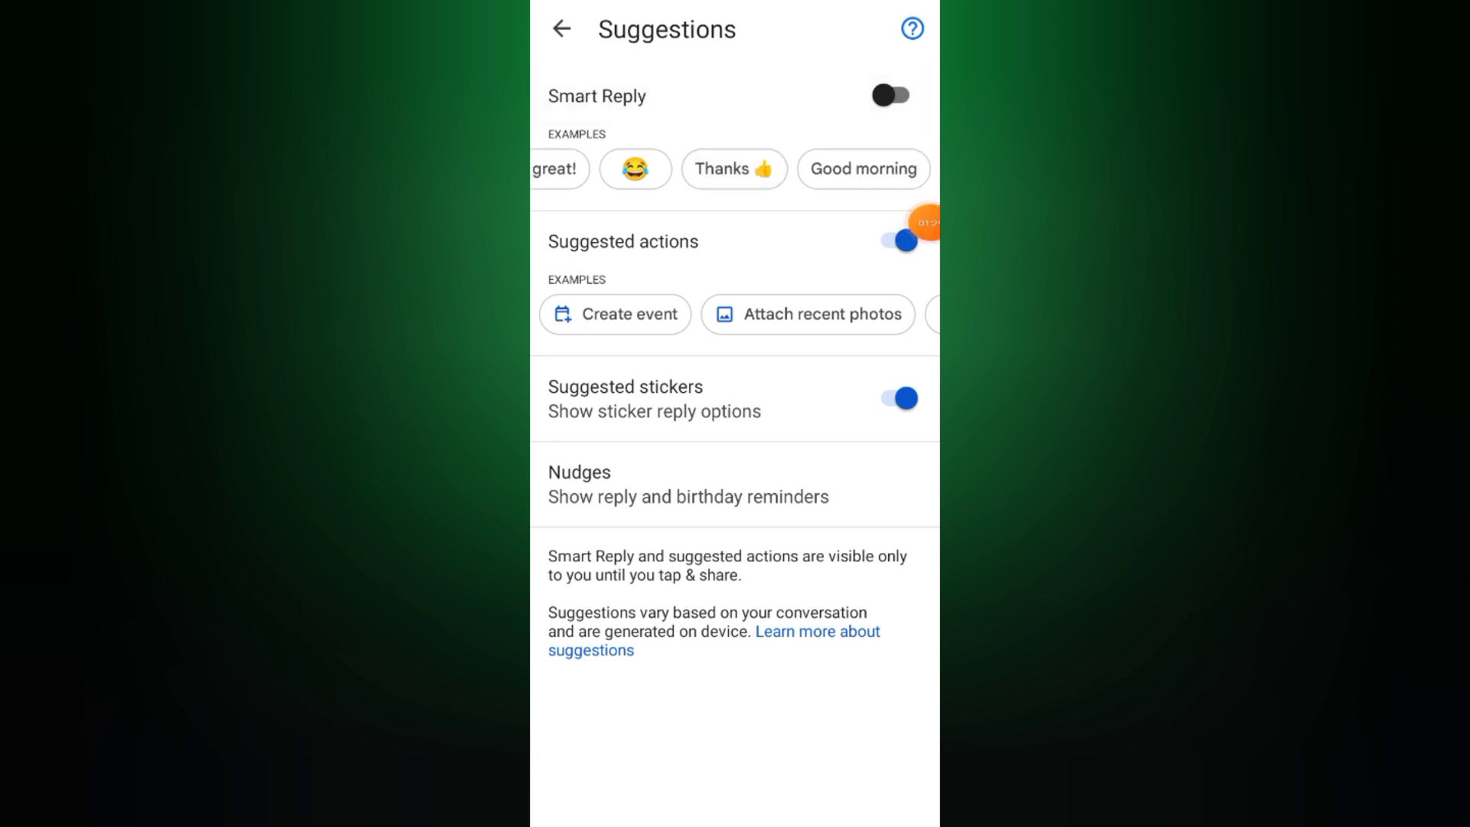
Step: Change further options in the Messages settings and return to the home screen
{"action": "left_click", "coordinate": [902, 95]}
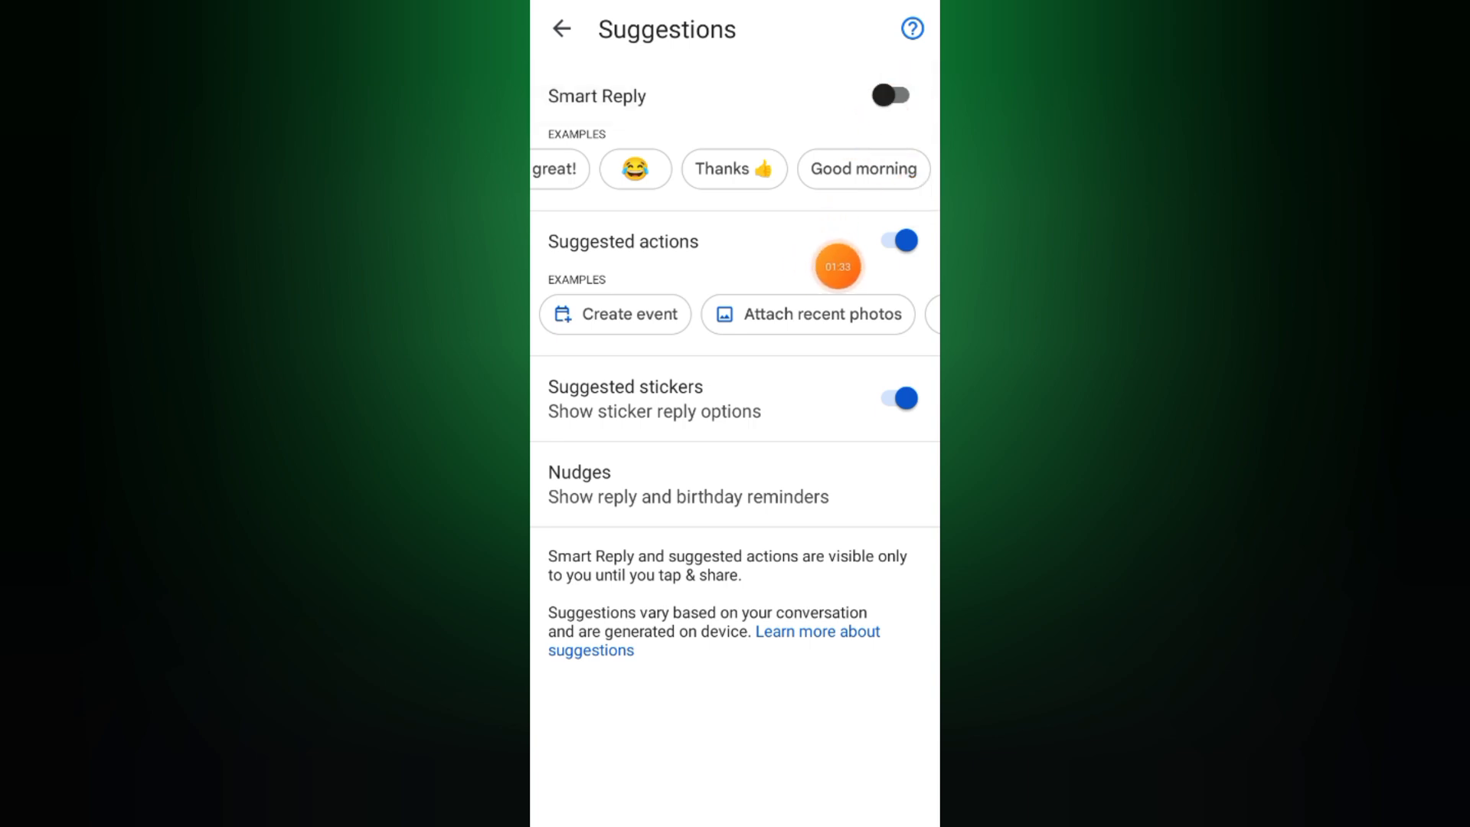
{"action": "left_click", "coordinate": [912, 266]}
{"action": "left_click", "coordinate": [860, 298]}
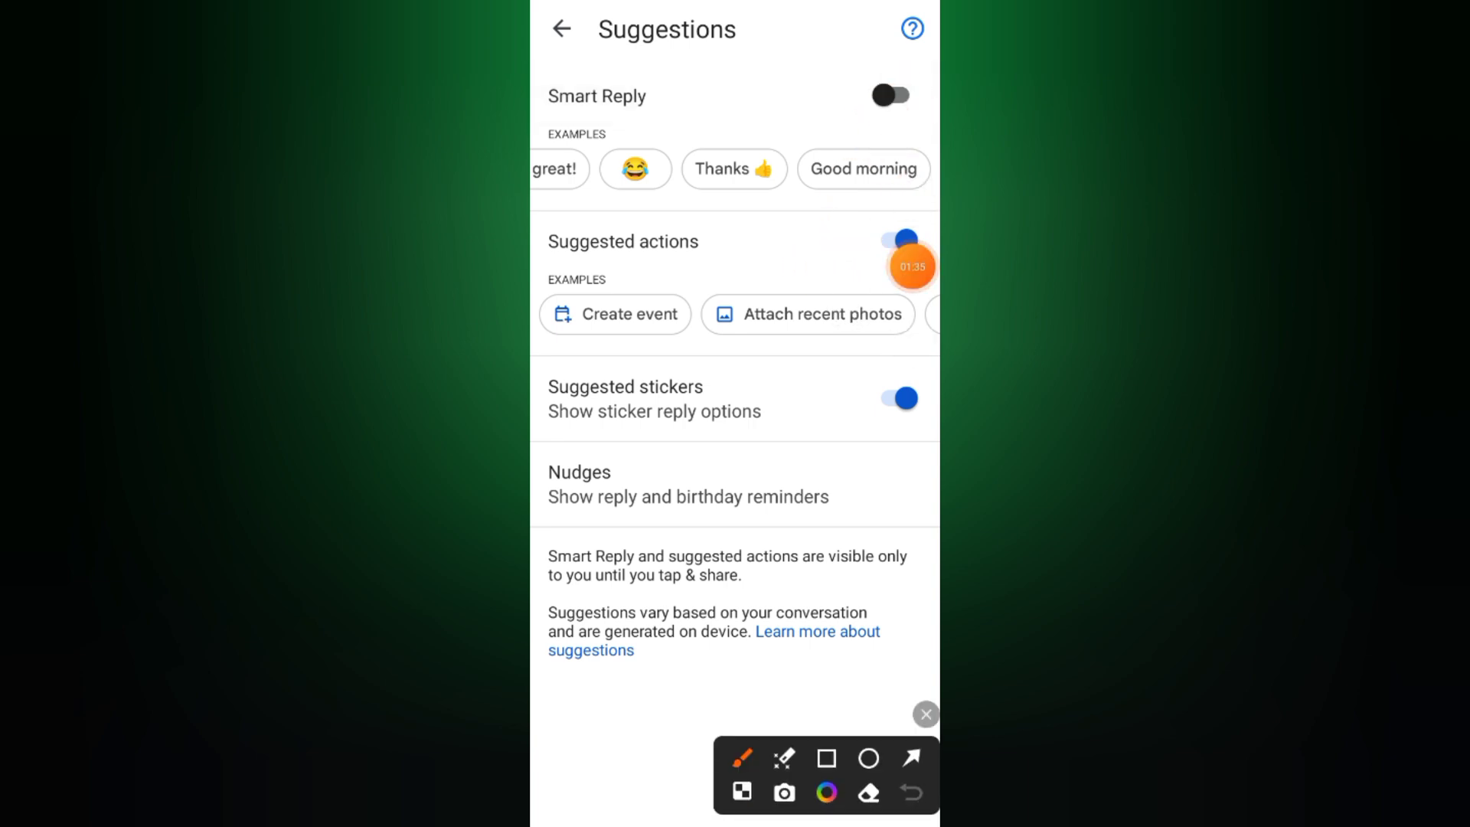
{"action": "left_click", "coordinate": [912, 758]}
{"action": "left_click_drag", "start_coordinate": [815, 280], "coordinate": [901, 97]}
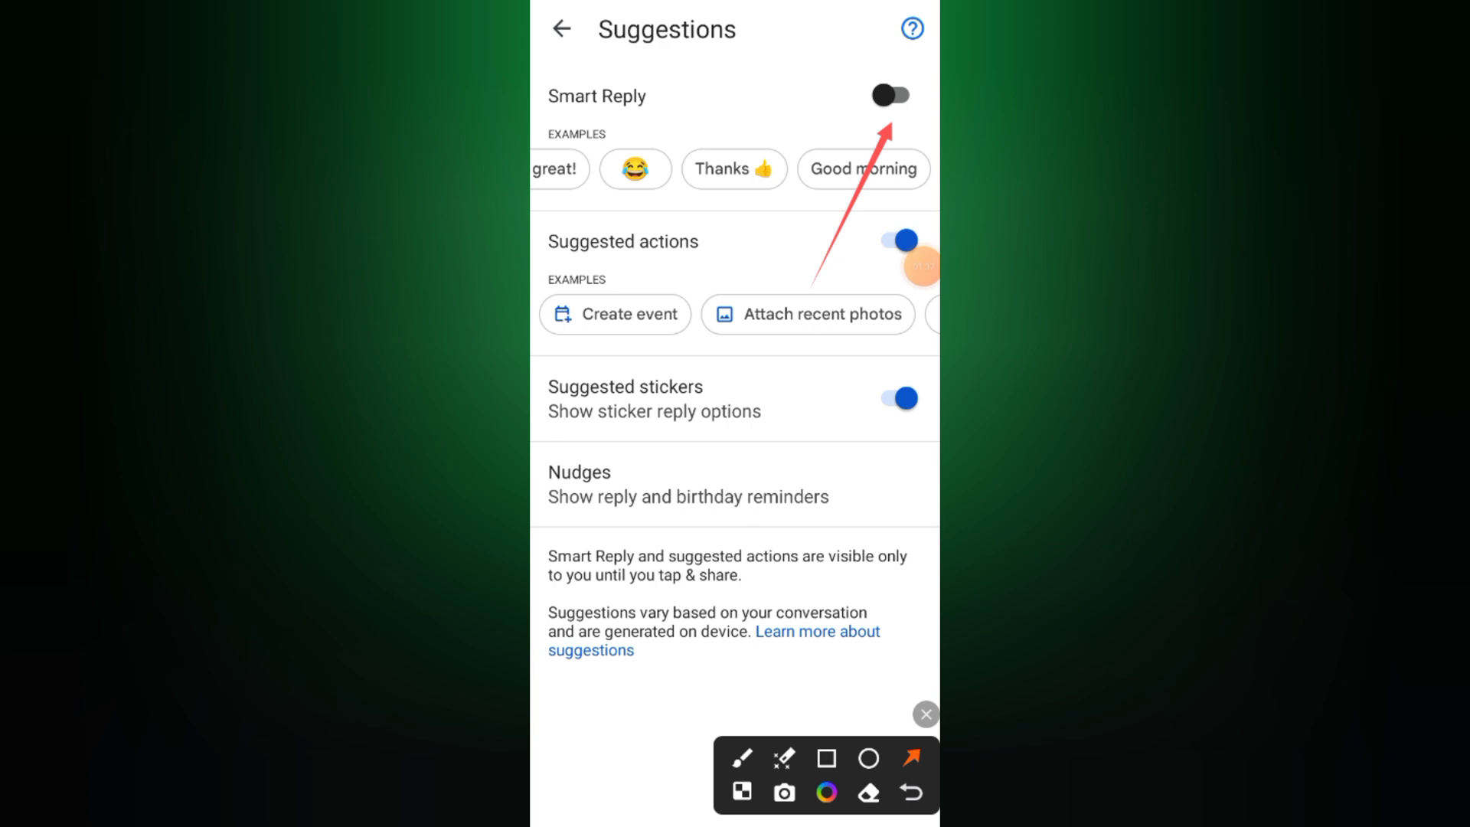
{"action": "left_click", "coordinate": [926, 714]}
Step: Launch Google Play Store from the home screen
{"action": "left_click_drag", "start_coordinate": [735, 821], "coordinate": [735, 516]}
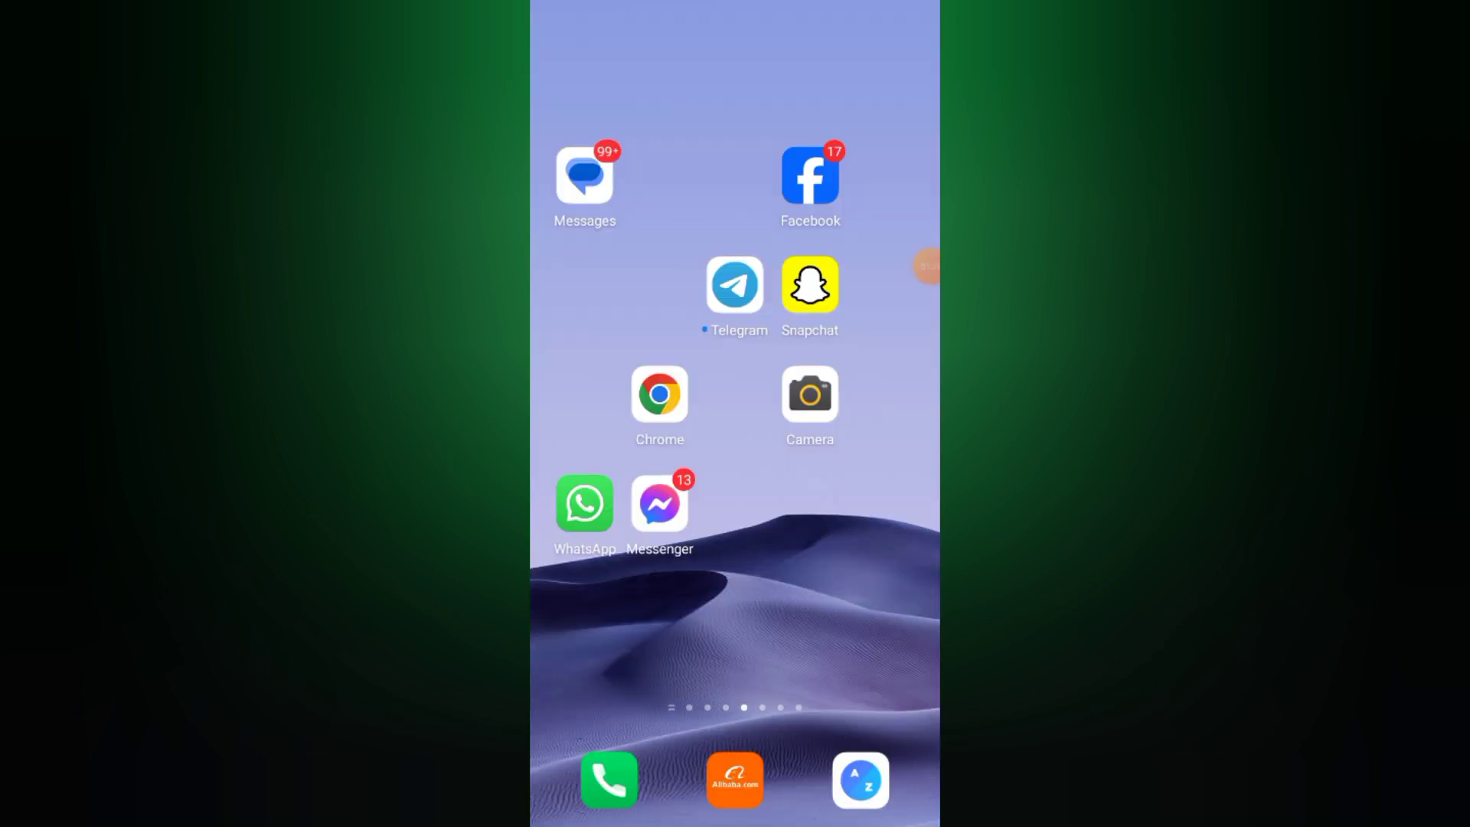
{"action": "left_click_drag", "start_coordinate": [873, 459], "coordinate": [597, 459]}
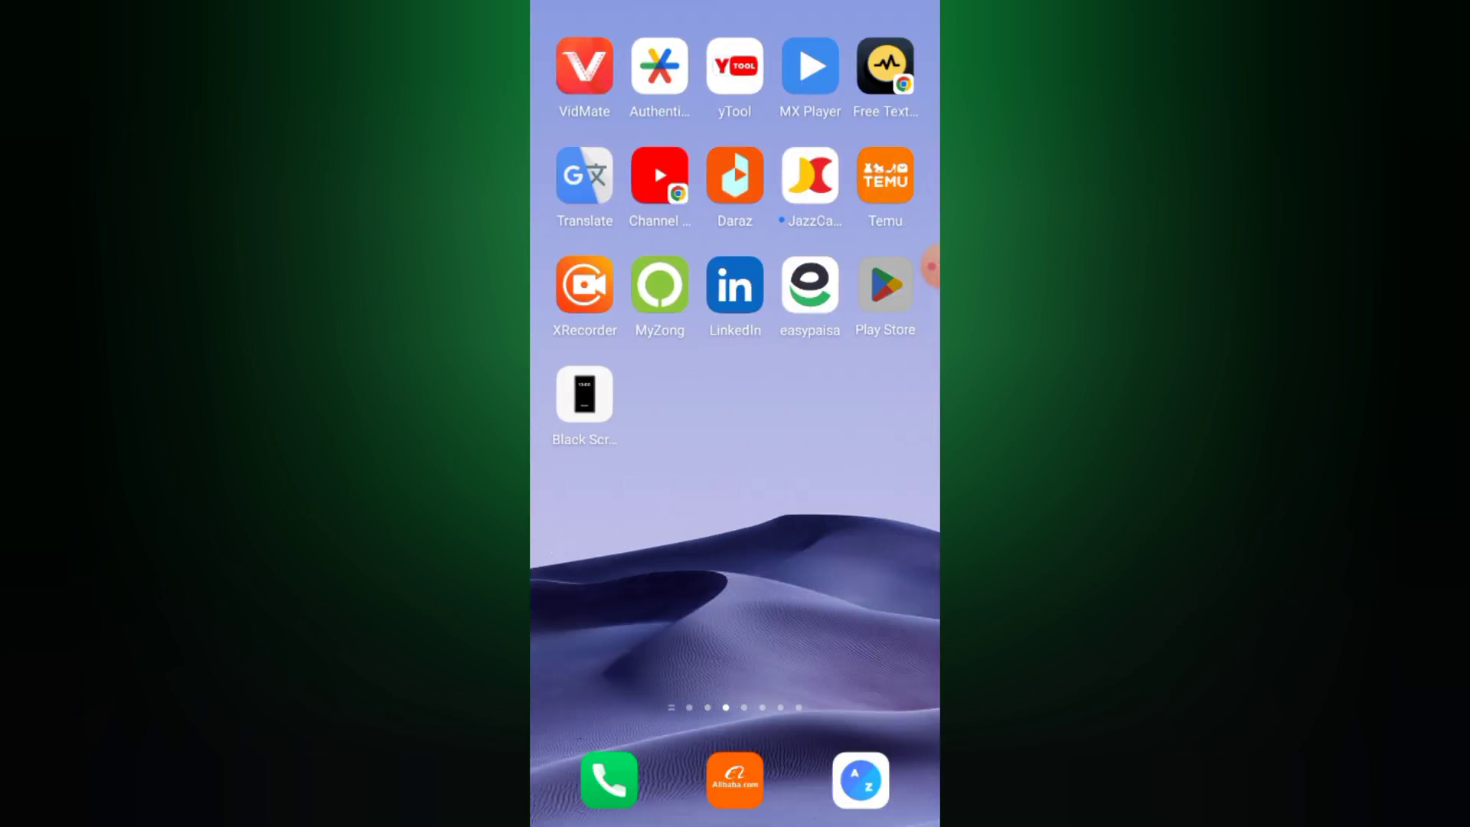
{"action": "left_click", "coordinate": [878, 284]}
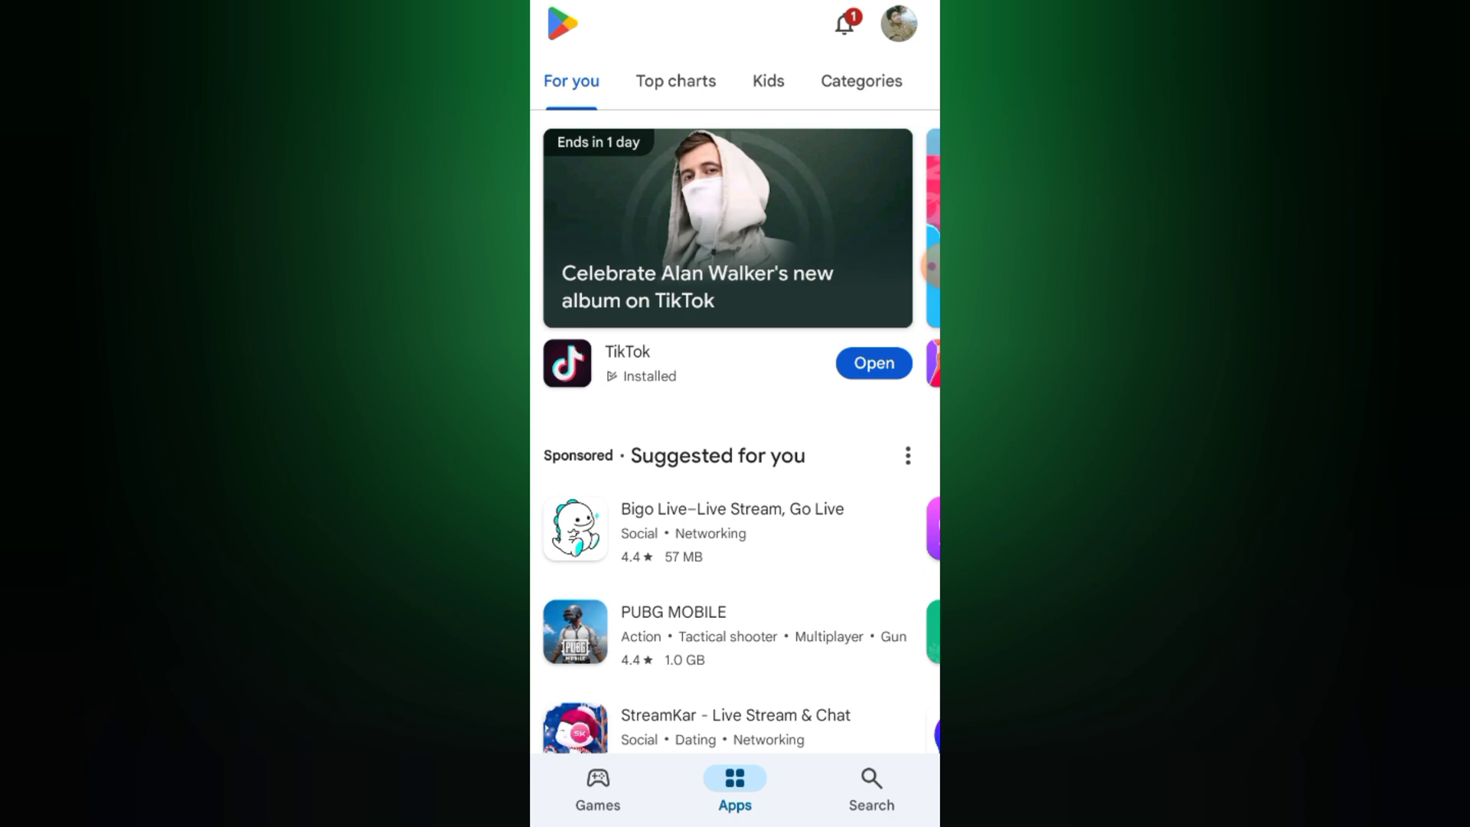
Step: Search the store for 'whatsapp' and view the WhatsApp Messenger details page
{"action": "left_click", "coordinate": [872, 791]}
{"action": "left_click", "coordinate": [701, 24]}
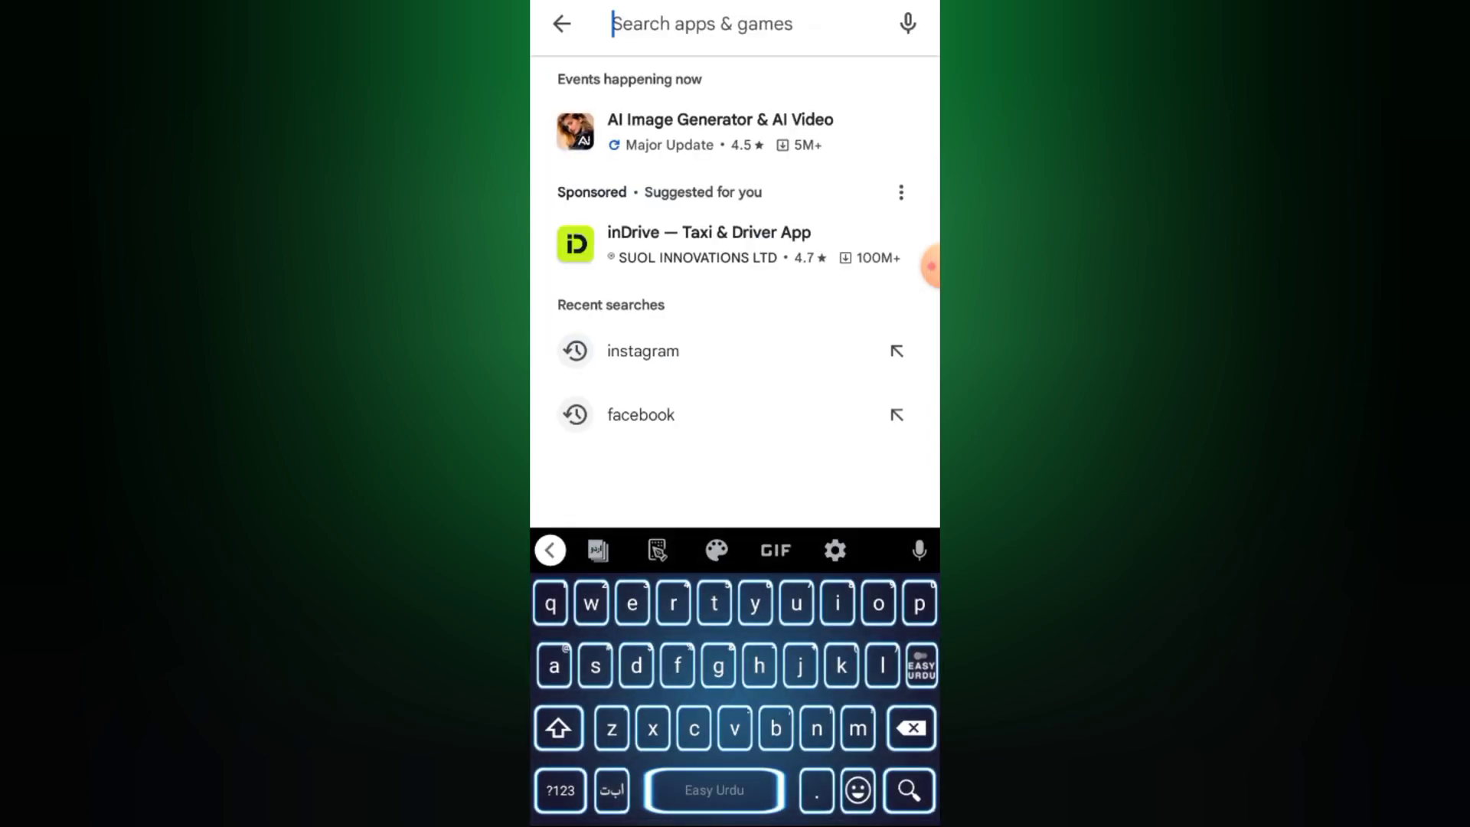
{"action": "type", "text": "w"}
{"action": "left_click", "coordinate": [644, 89]}
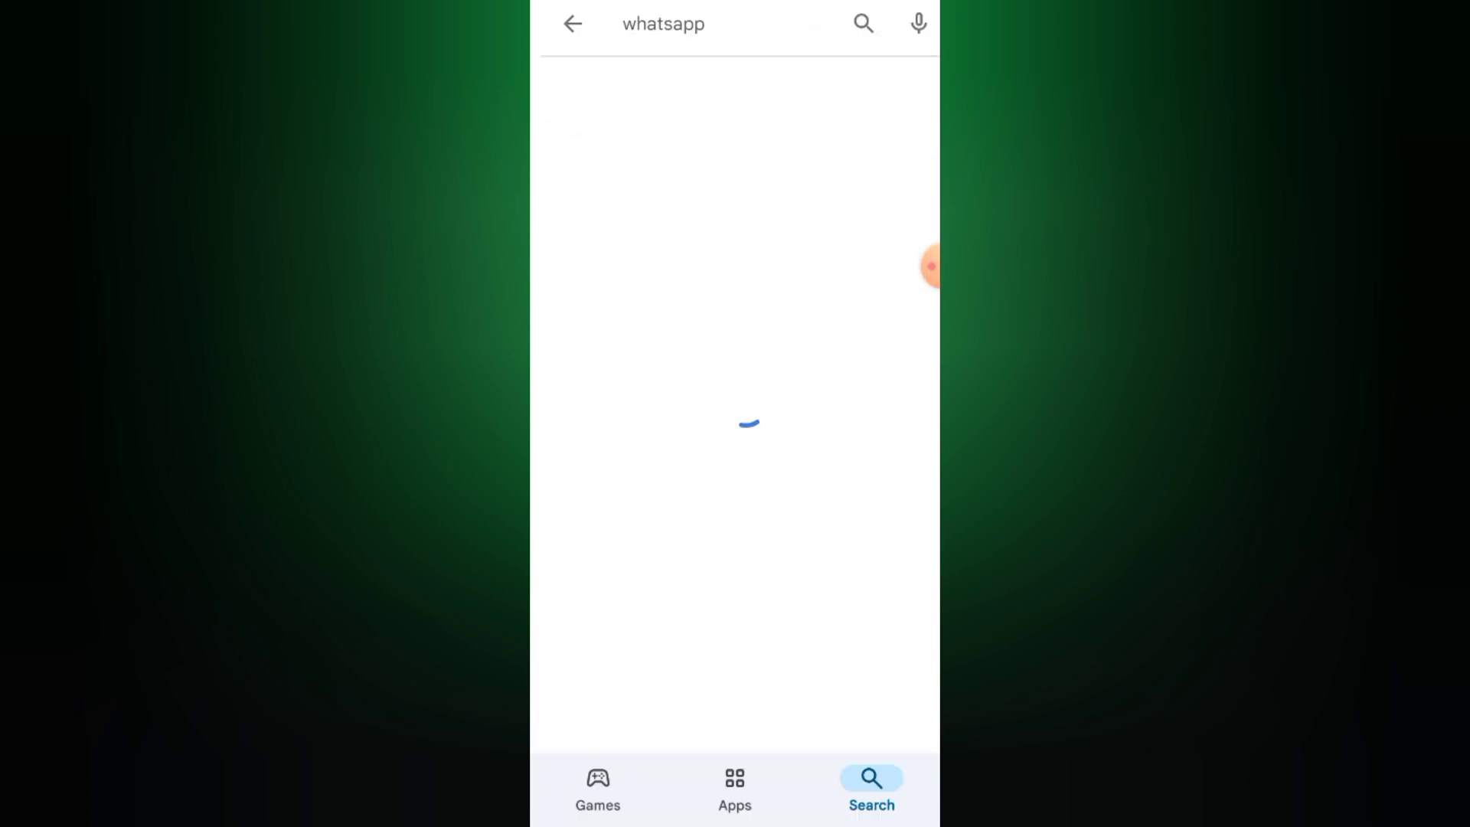
{"action": "left_click", "coordinate": [655, 279]}
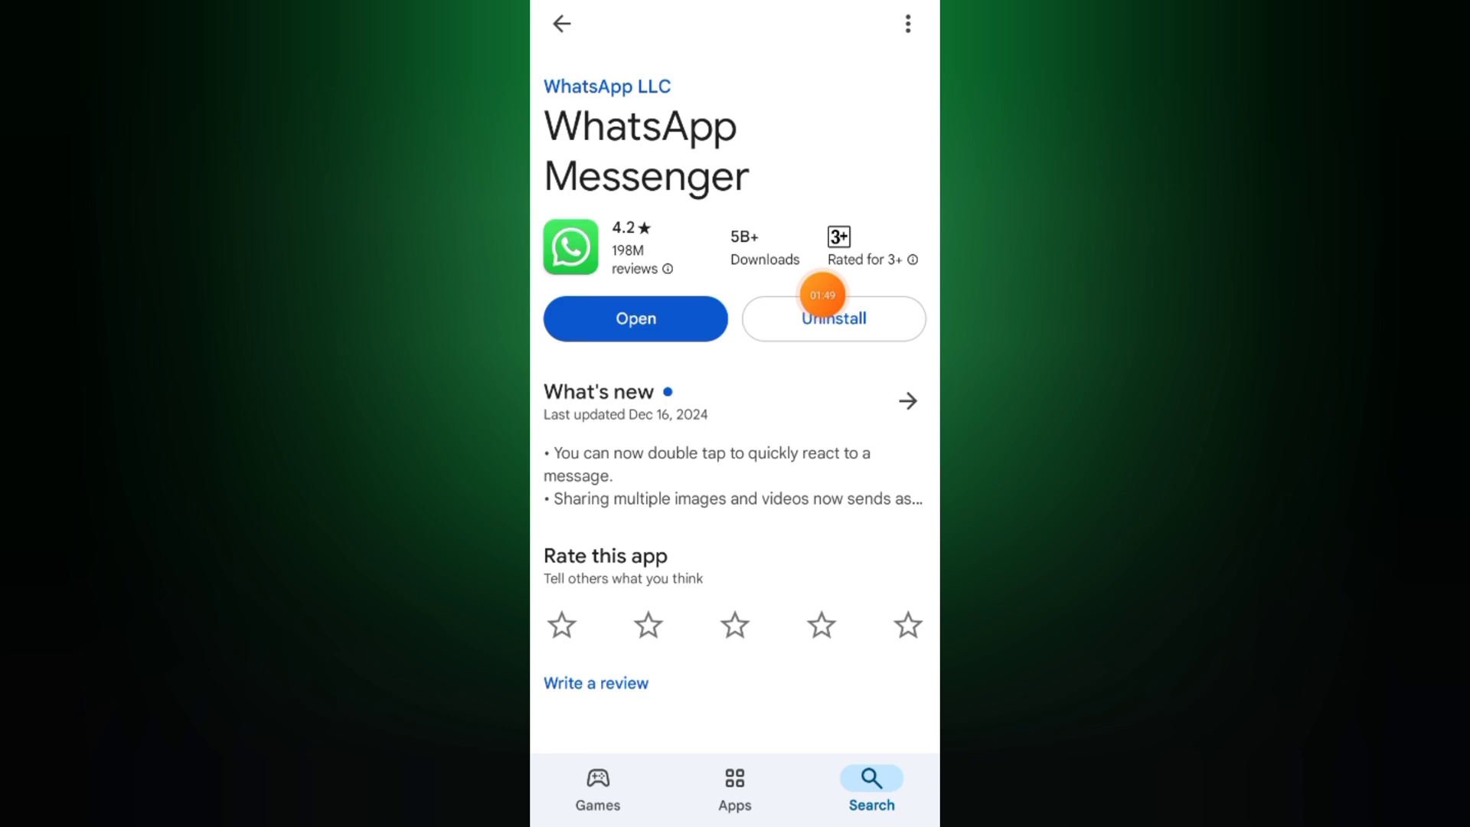
{"action": "mouse_move", "coordinate": [823, 294]}
{"action": "left_mouse_down"}
{"action": "mouse_move", "coordinate": [911, 326]}
{"action": "mouse_move", "coordinate": [927, 499]}
{"action": "left_mouse_up"}
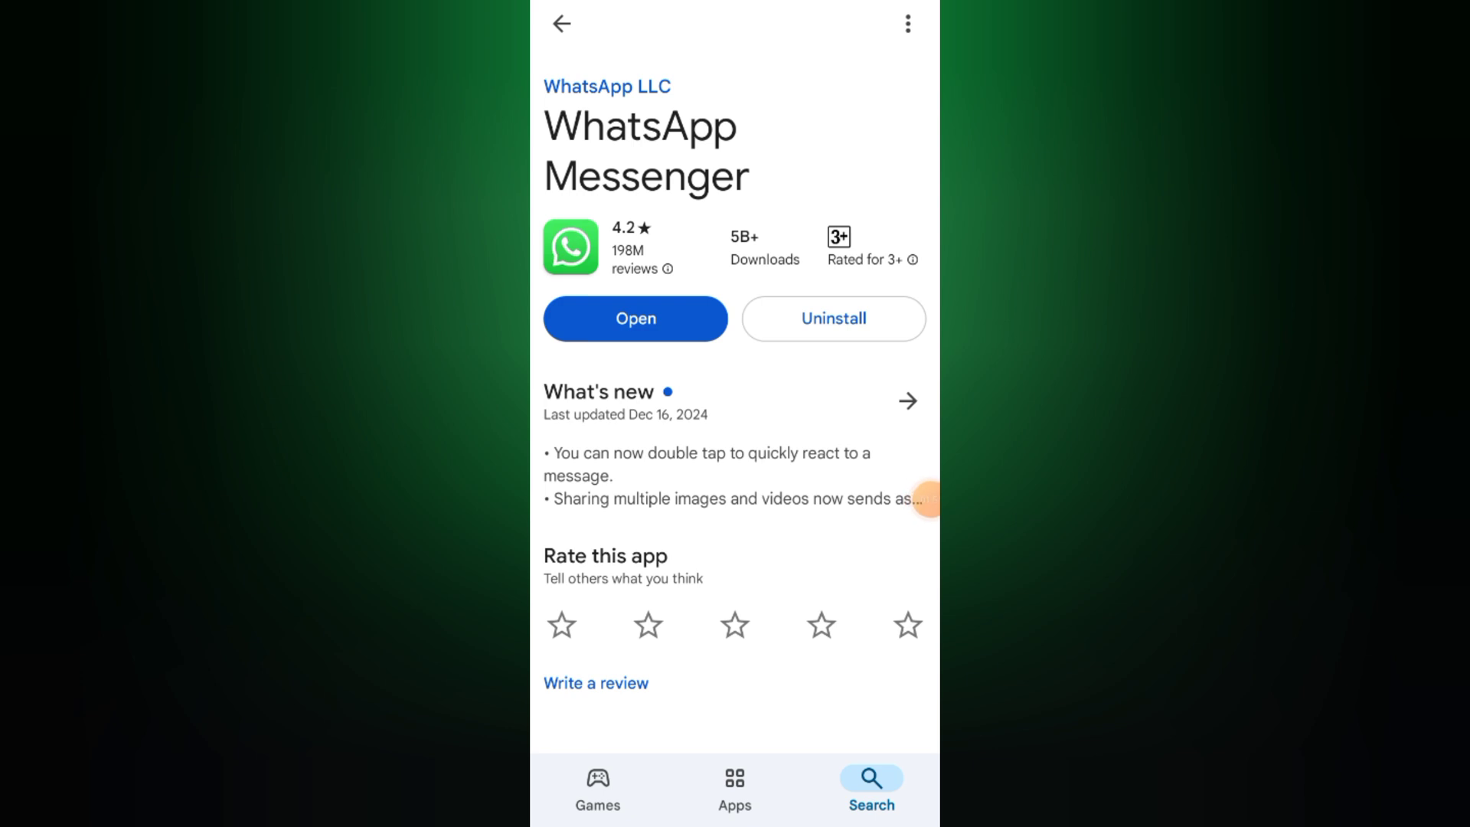
{"action": "mouse_move", "coordinate": [927, 499]}
{"action": "left_mouse_down"}
{"action": "mouse_move", "coordinate": [908, 468]}
{"action": "mouse_move", "coordinate": [912, 522]}
{"action": "left_mouse_up"}
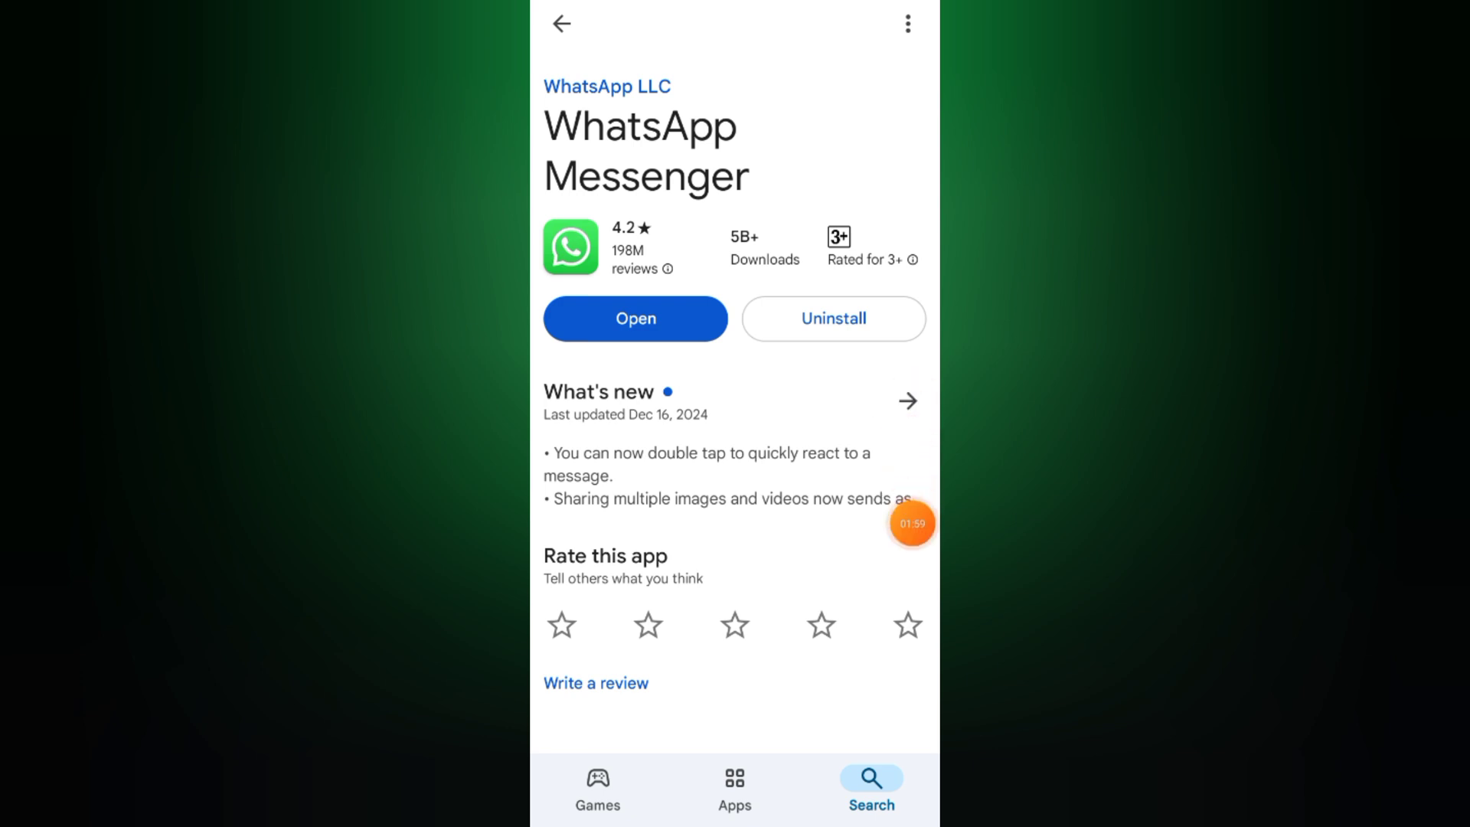